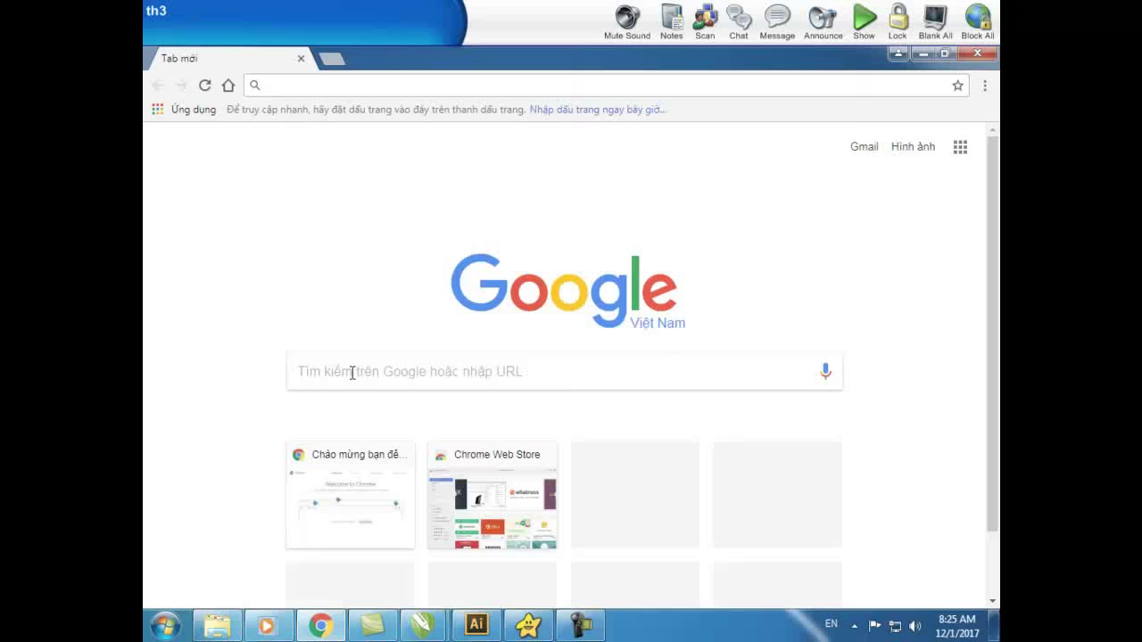
# Search images for 'NON NOEL' and save the red Santa hat picture as ABC
pyautogui.write('NON NOEL')
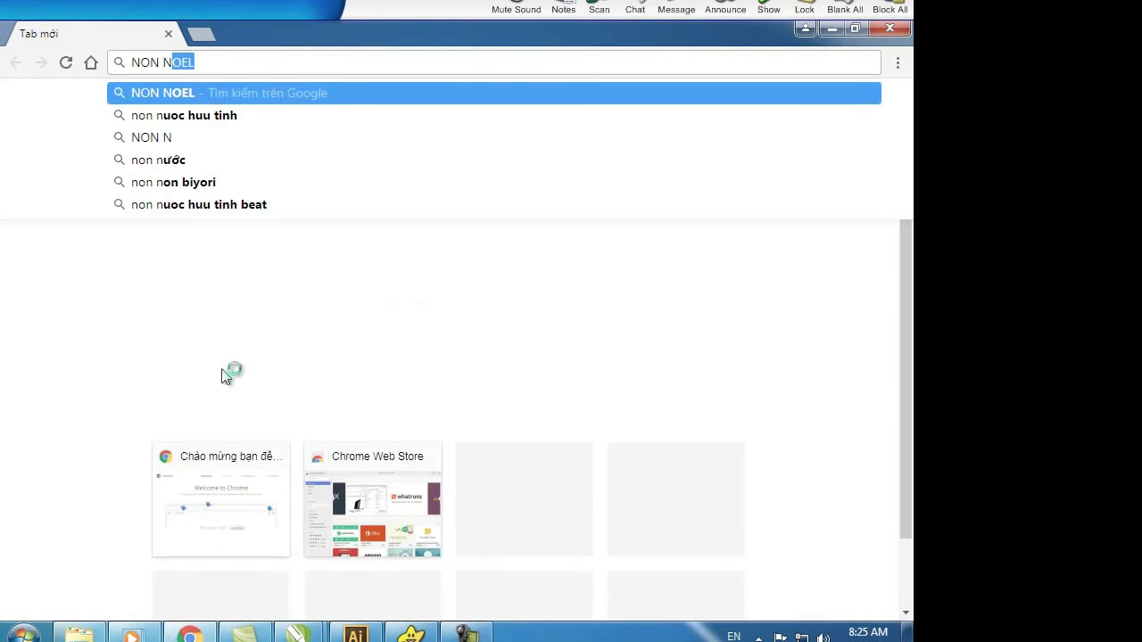
pyautogui.press('Return')
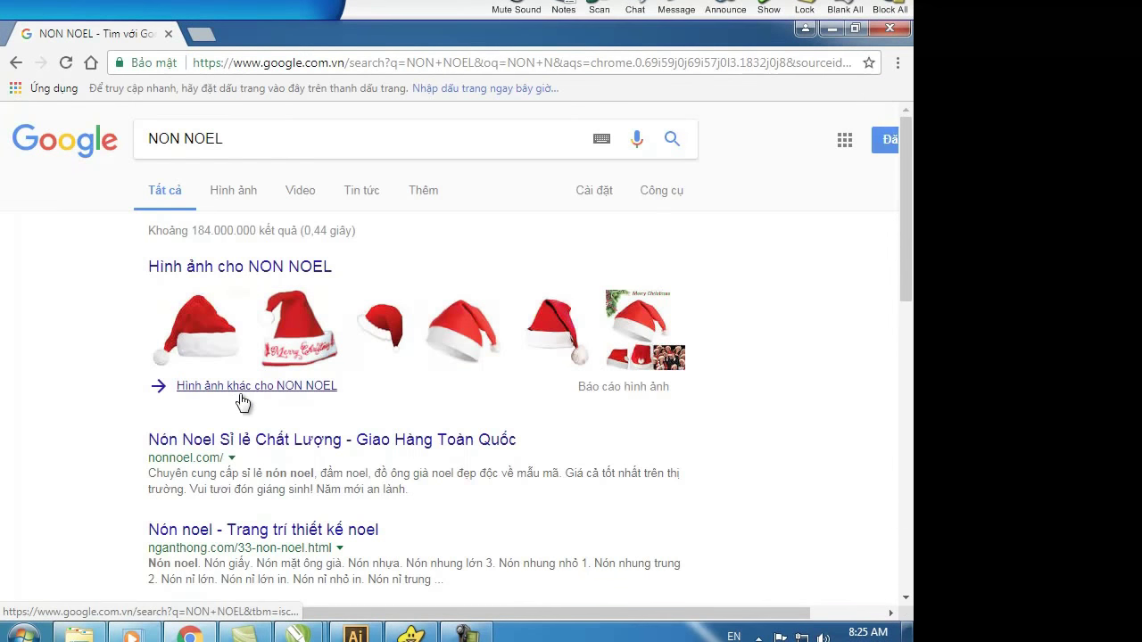
pyautogui.click(482, 319)
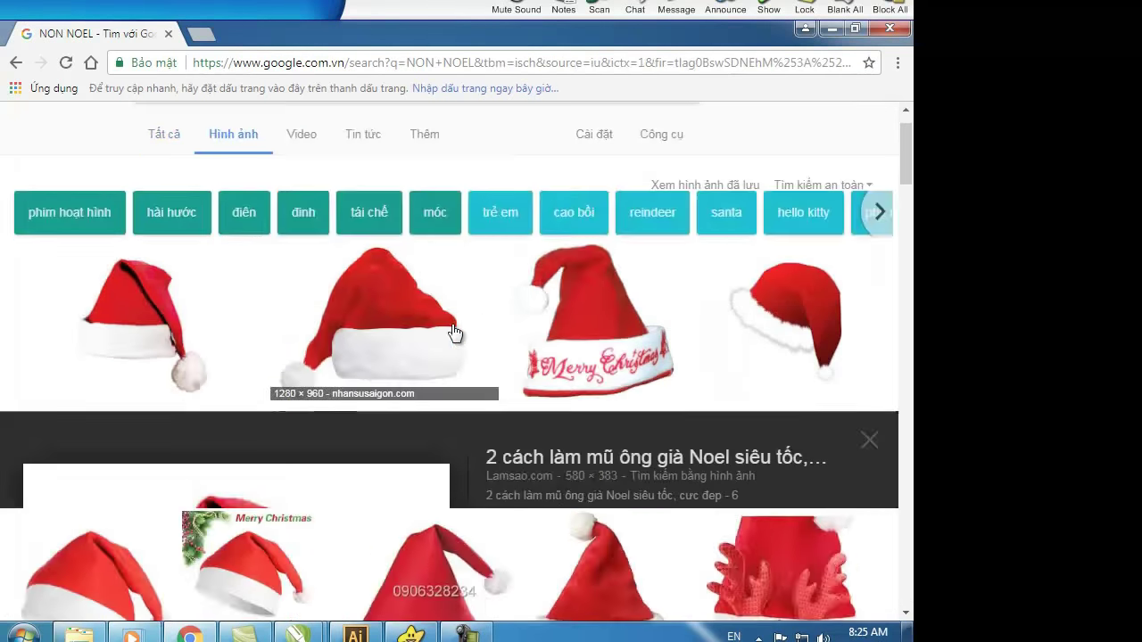
pyautogui.click(797, 163)
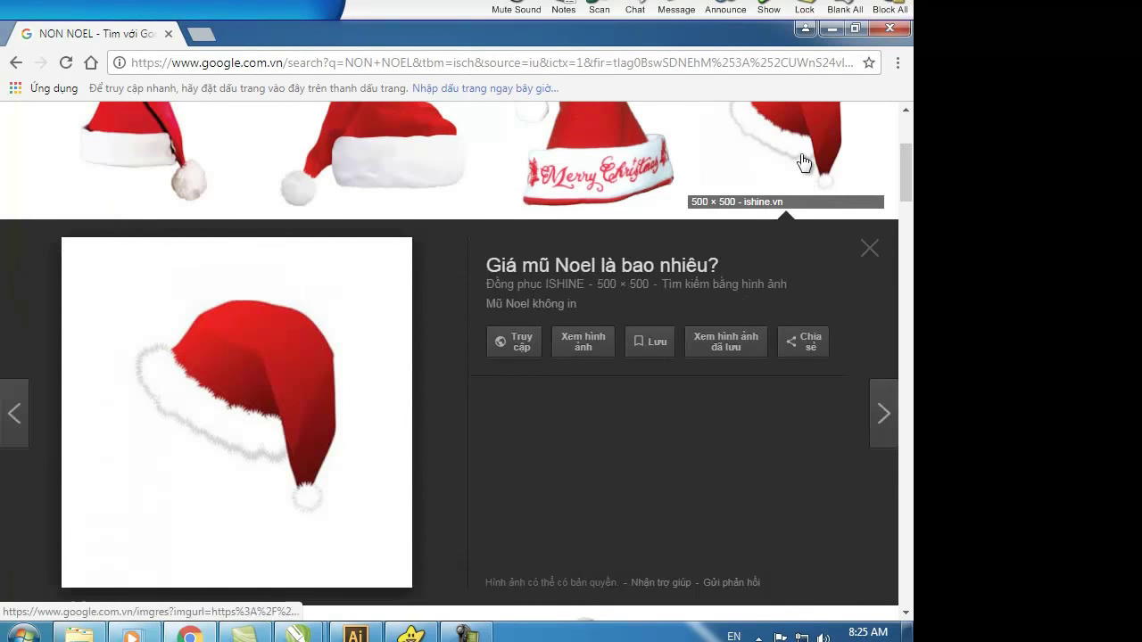
pyautogui.rightClick(225, 315)
pyautogui.click(306, 487)
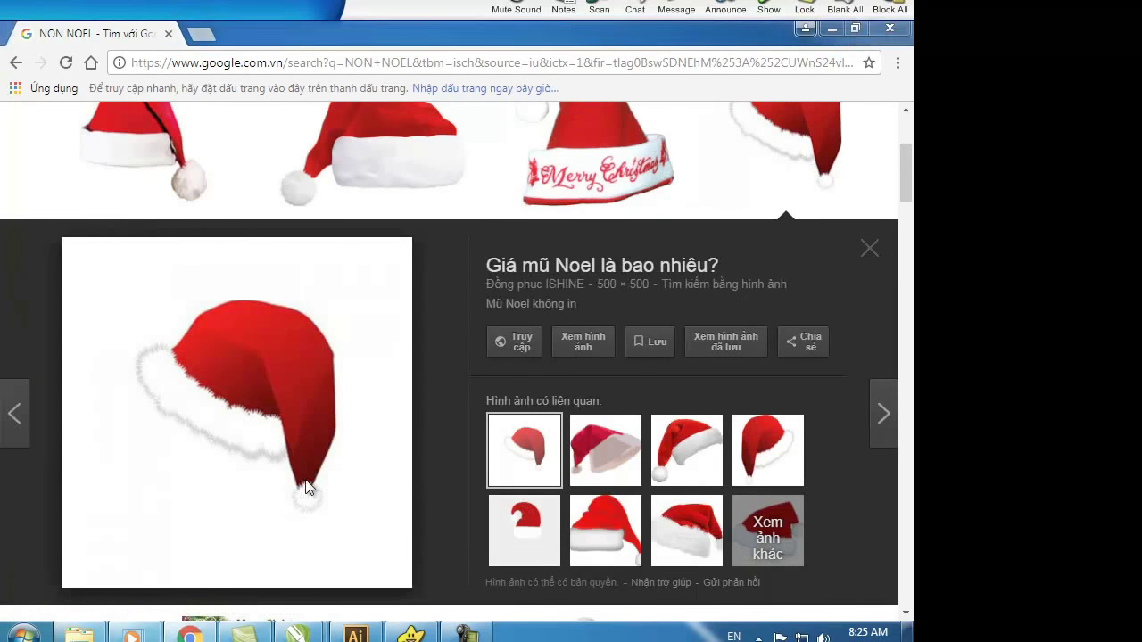
pyautogui.write('ABC')
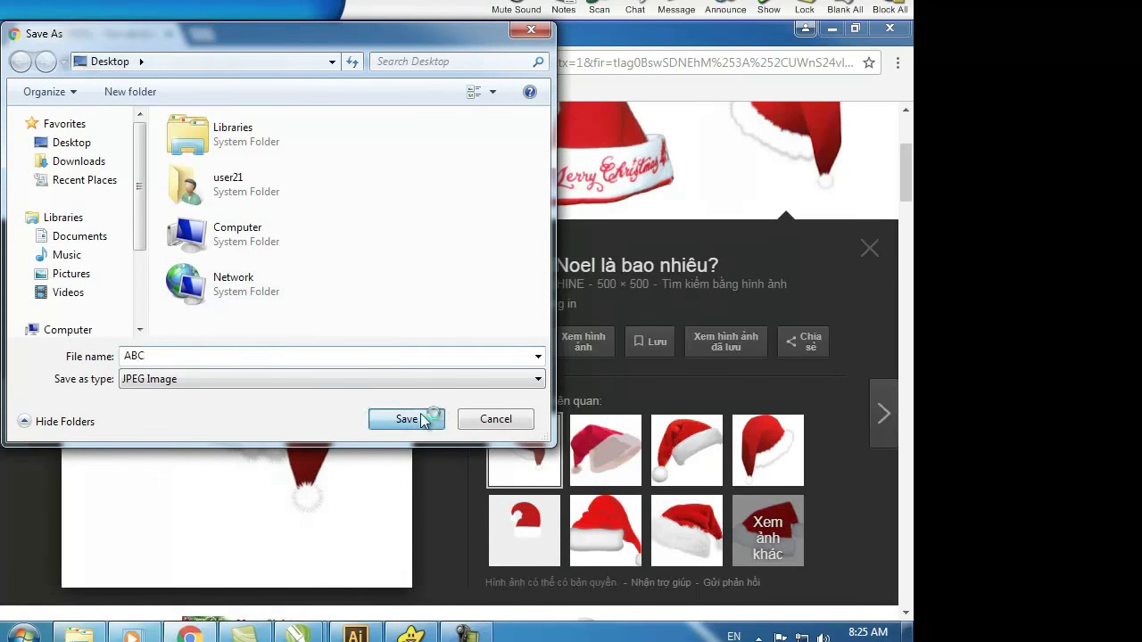
pyautogui.click(419, 418)
# Browse more Santa hat results and save the paper Santa cones image as a second reference
pyautogui.click(741, 455)
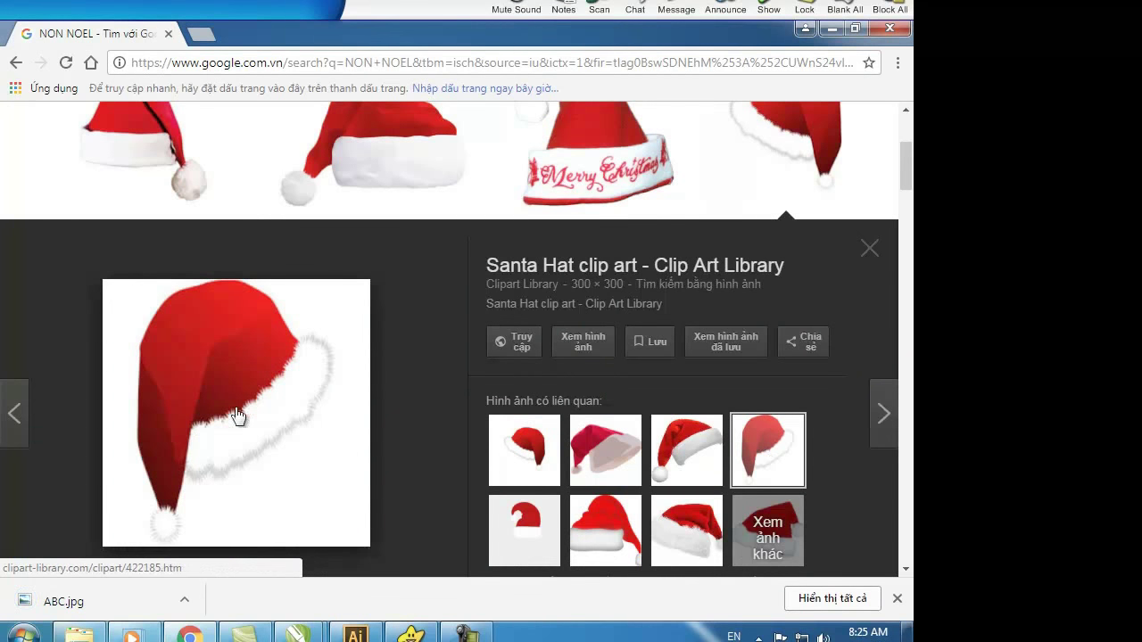
pyautogui.click(539, 515)
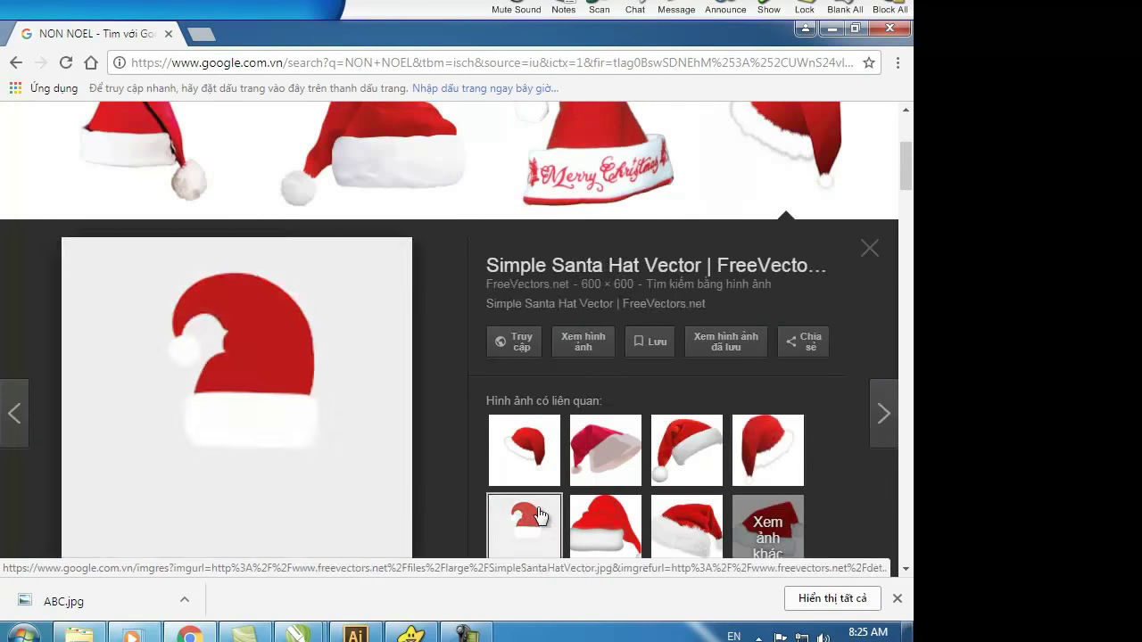
pyautogui.scroll(-2, 295, 407)
pyautogui.scroll(-3, 295, 408)
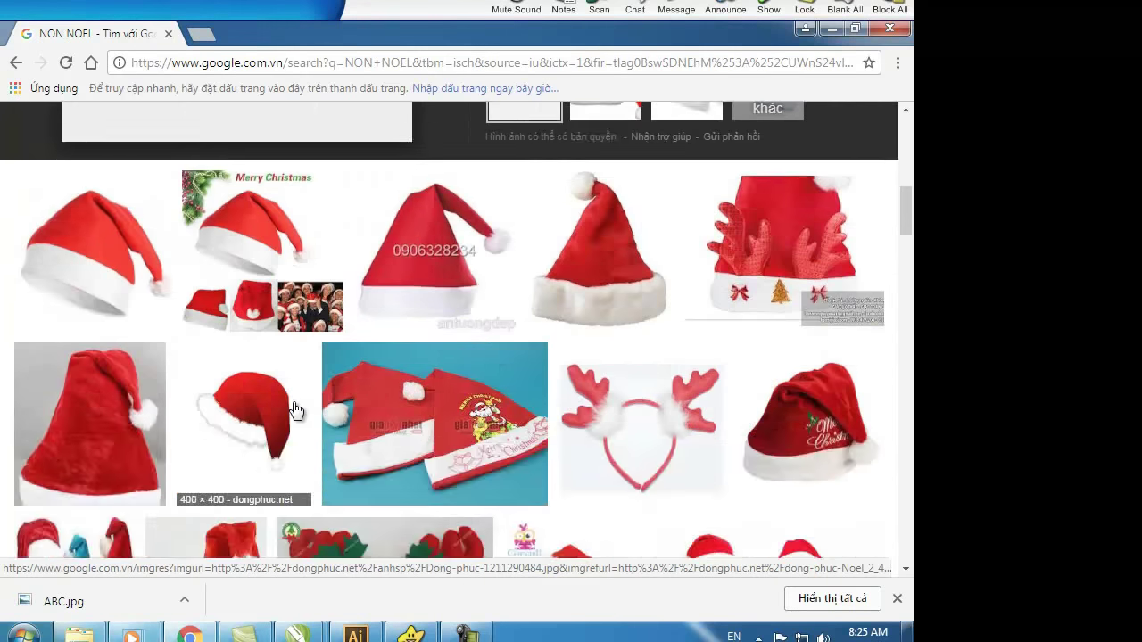
pyautogui.scroll(-3, 295, 408)
pyautogui.scroll(-3, 296, 407)
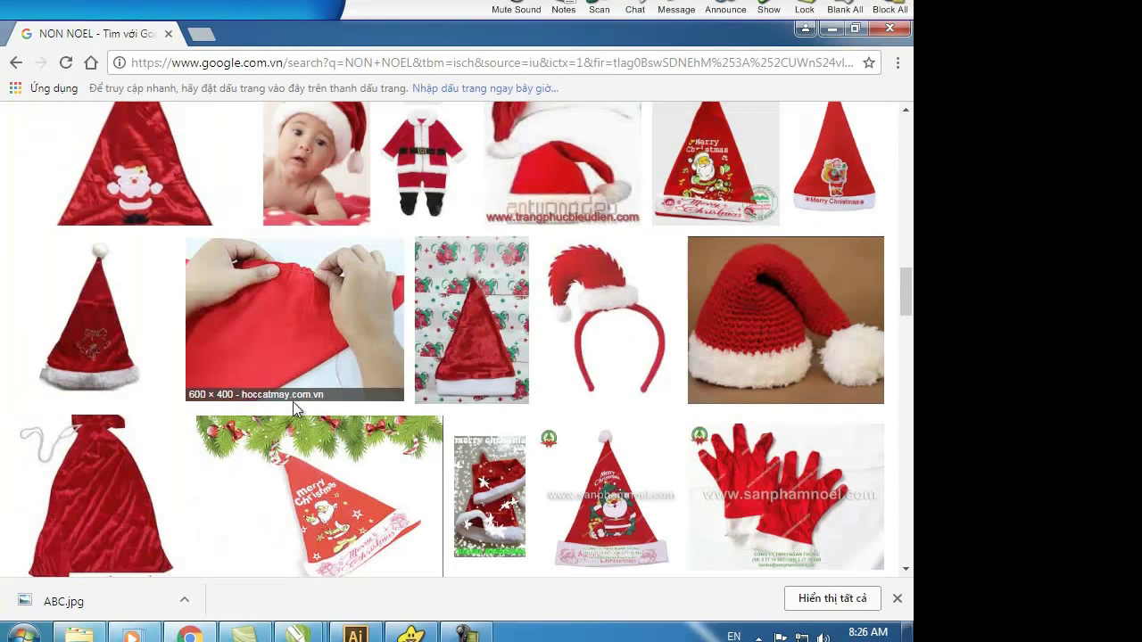
pyautogui.scroll(-5, 563, 354)
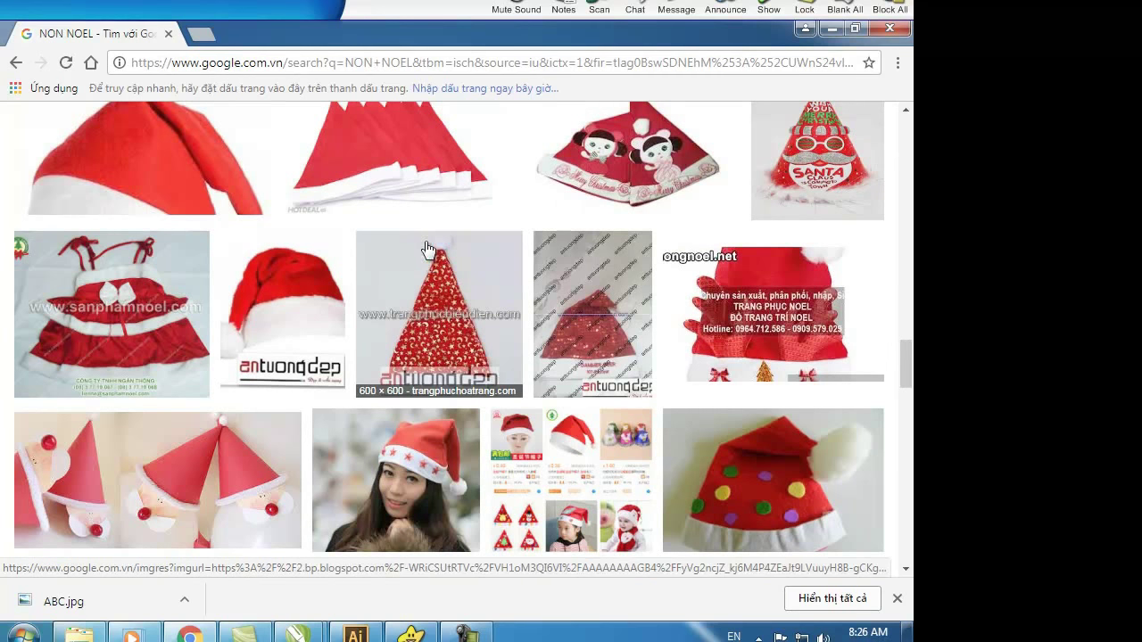
pyautogui.click(157, 436)
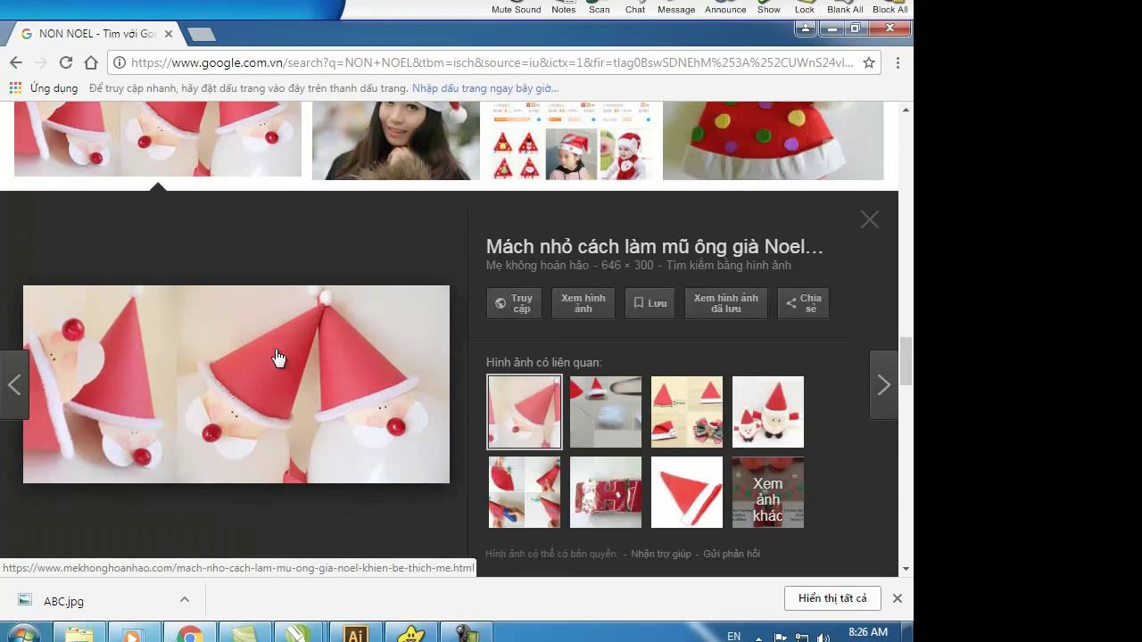
pyautogui.rightClick(279, 359)
pyautogui.click(356, 511)
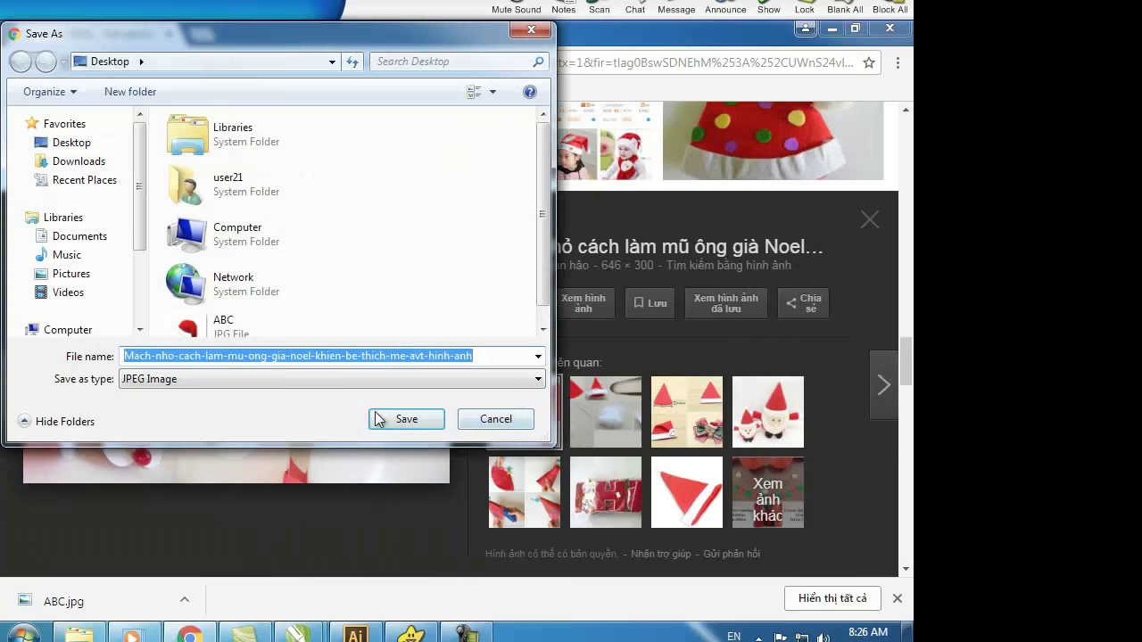
pyautogui.click(378, 420)
# Close Chrome, place ABC.jpg in Illustrator and move it to the artboard's left edge
pyautogui.click(891, 29)
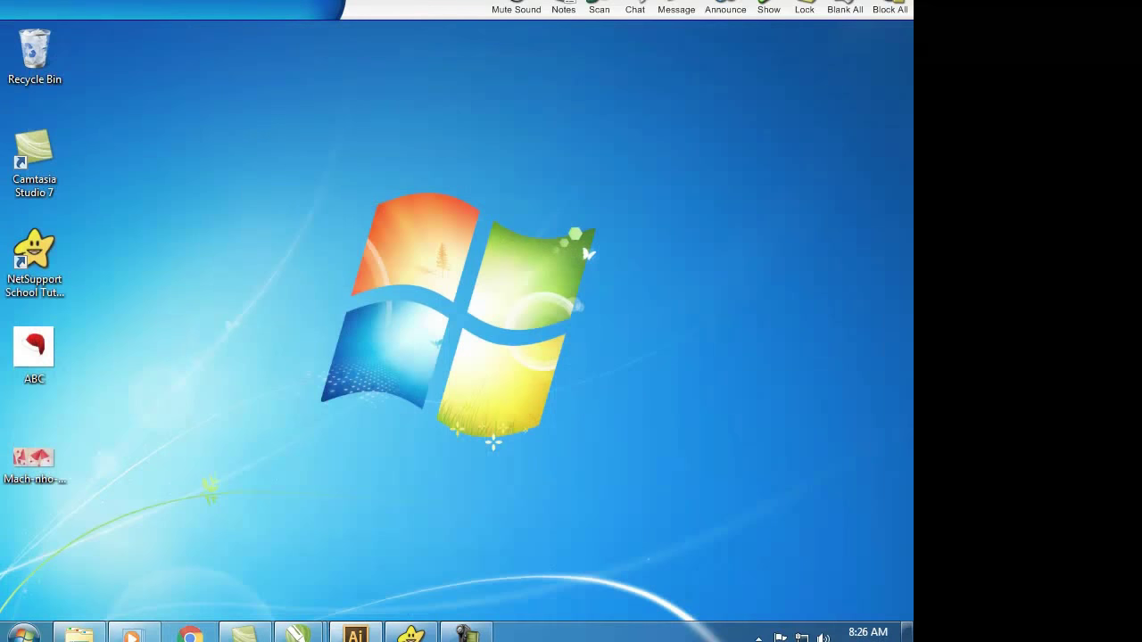
pyautogui.moveTo(355, 633)
pyautogui.click(323, 559)
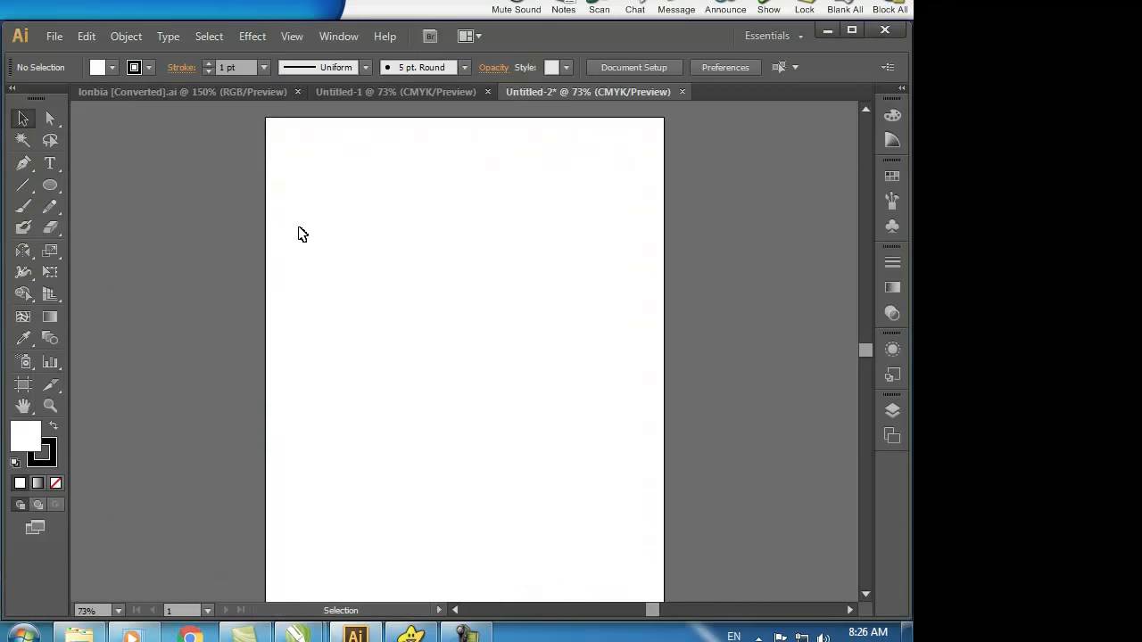
pyautogui.click(53, 36)
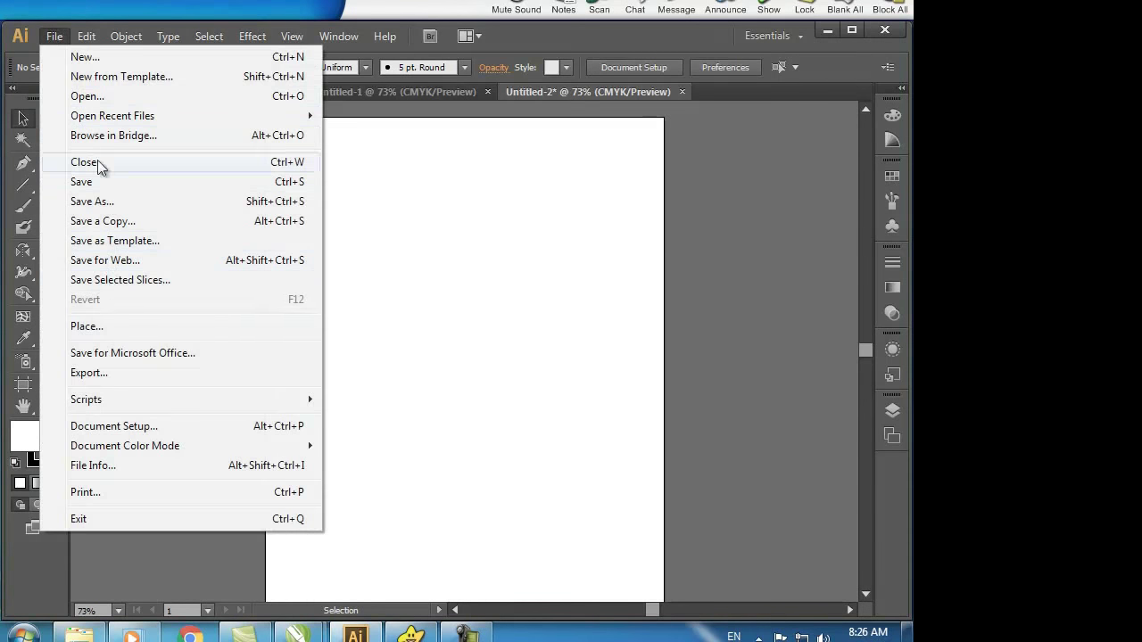
pyautogui.click(112, 323)
pyautogui.doubleClick(140, 233)
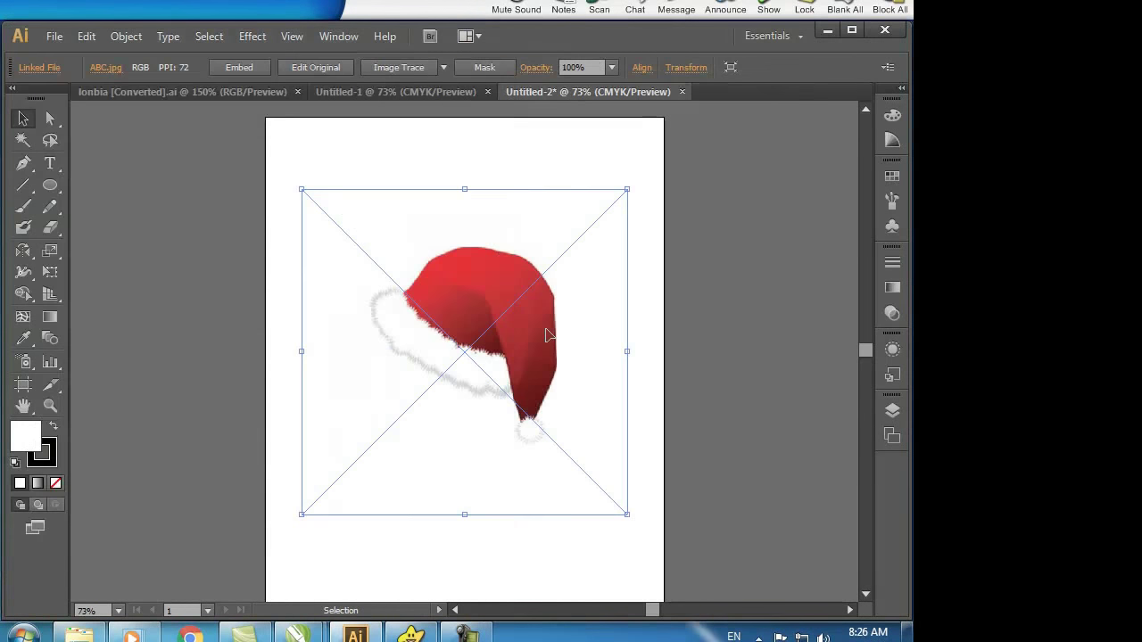
pyautogui.moveTo(558, 343); pyautogui.dragTo(223, 381)
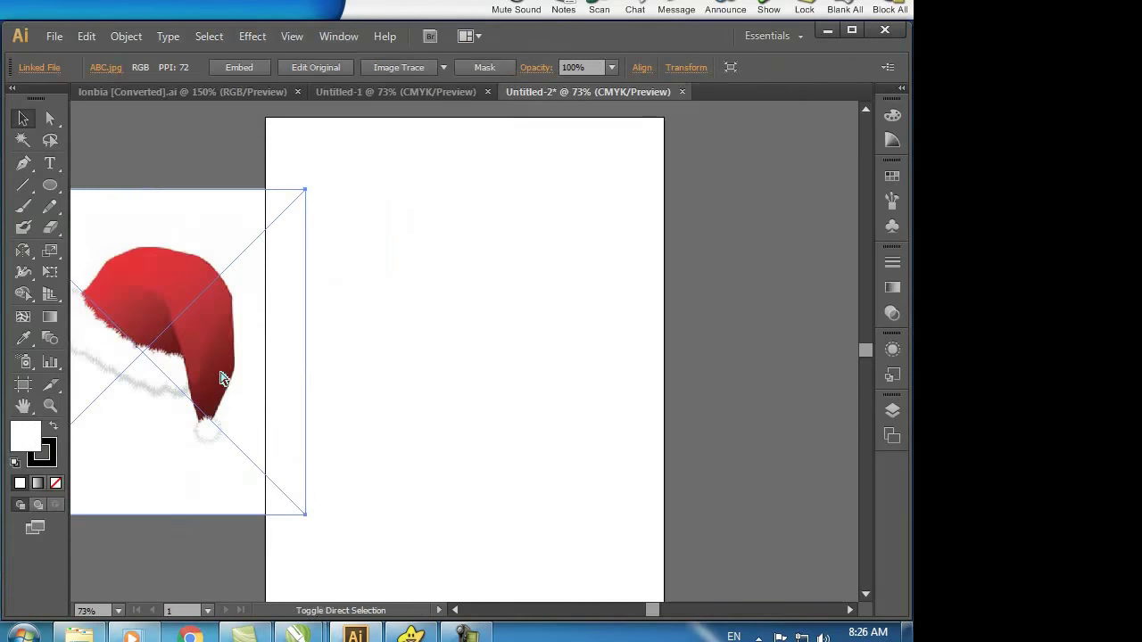
# Deselect the image, pan right and zoom to 100% on the hat
pyautogui.hotkey('ctrl', 'shift', 'a')
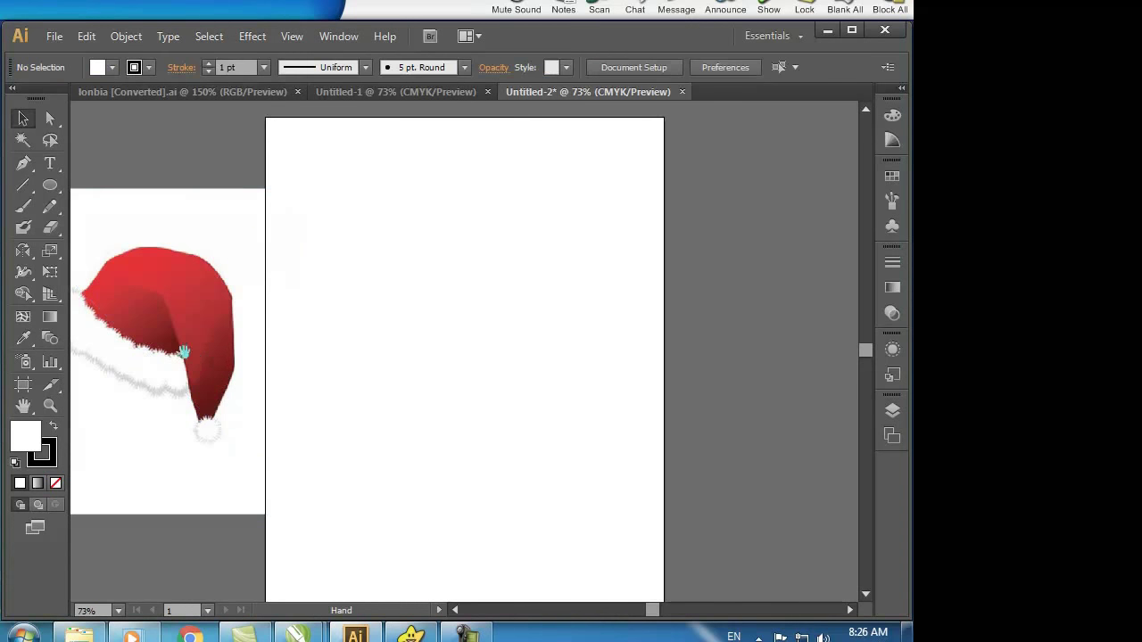
pyautogui.moveTo(184, 349); pyautogui.dragTo(327, 326)
pyautogui.press('z')
pyautogui.click(326, 323)
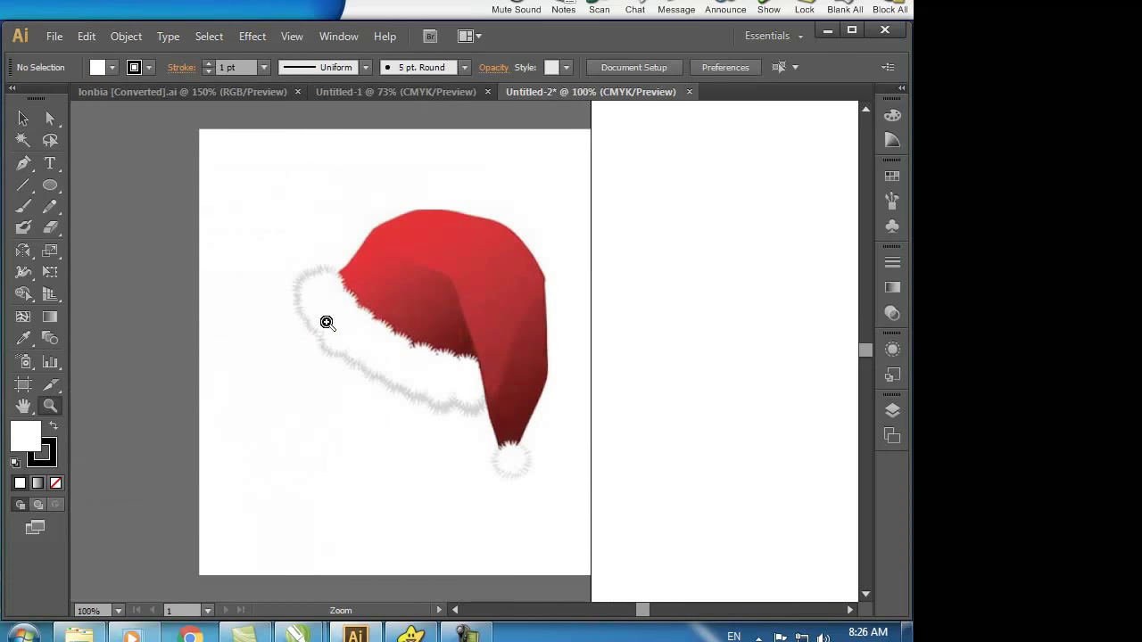
# Trace the hat body outline with the Pen tool, from brim across the top to the tip
pyautogui.press('p')
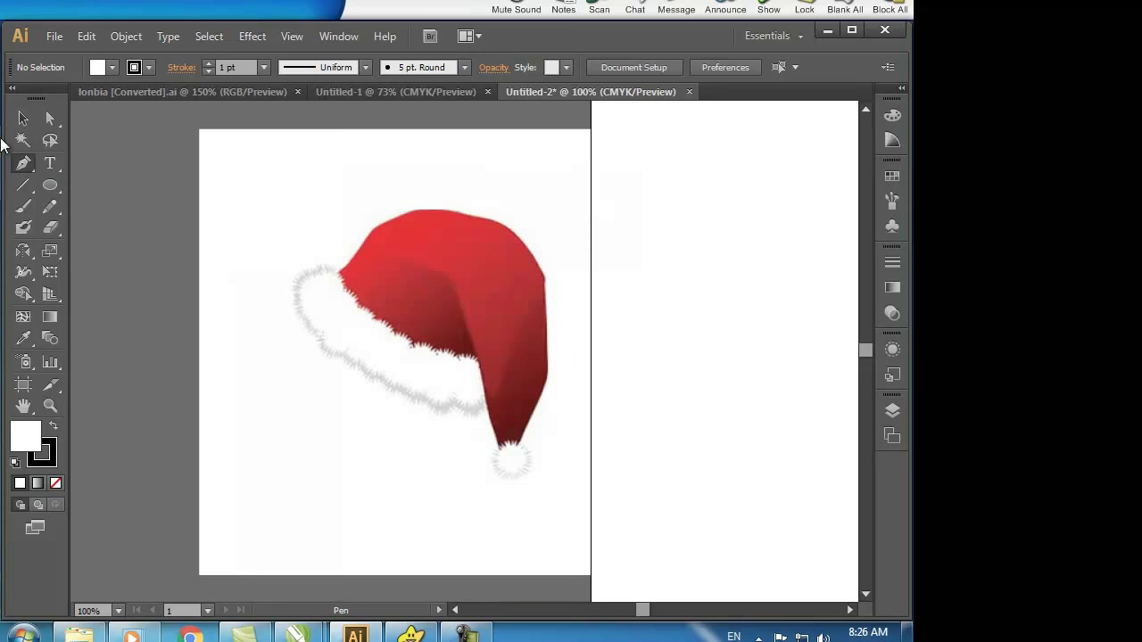
pyautogui.click(319, 291)
pyautogui.moveTo(373, 228); pyautogui.dragTo(392, 206)
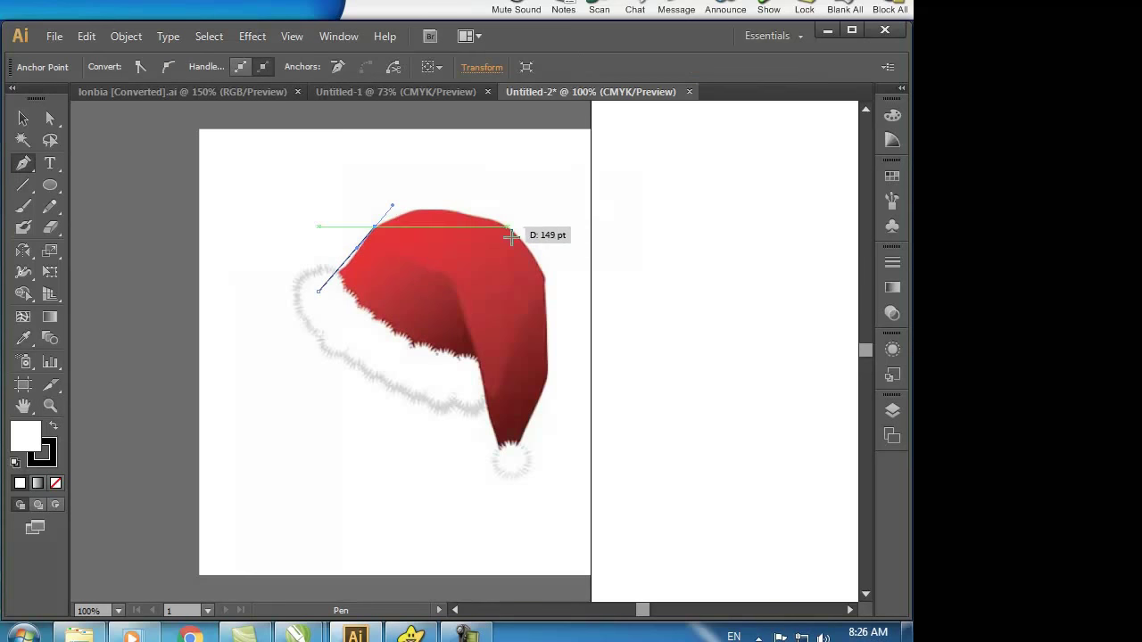
pyautogui.moveTo(545, 276)
pyautogui.mouseDown()
pyautogui.moveTo(560, 366)
pyautogui.moveTo(573, 375)
pyautogui.mouseUp()
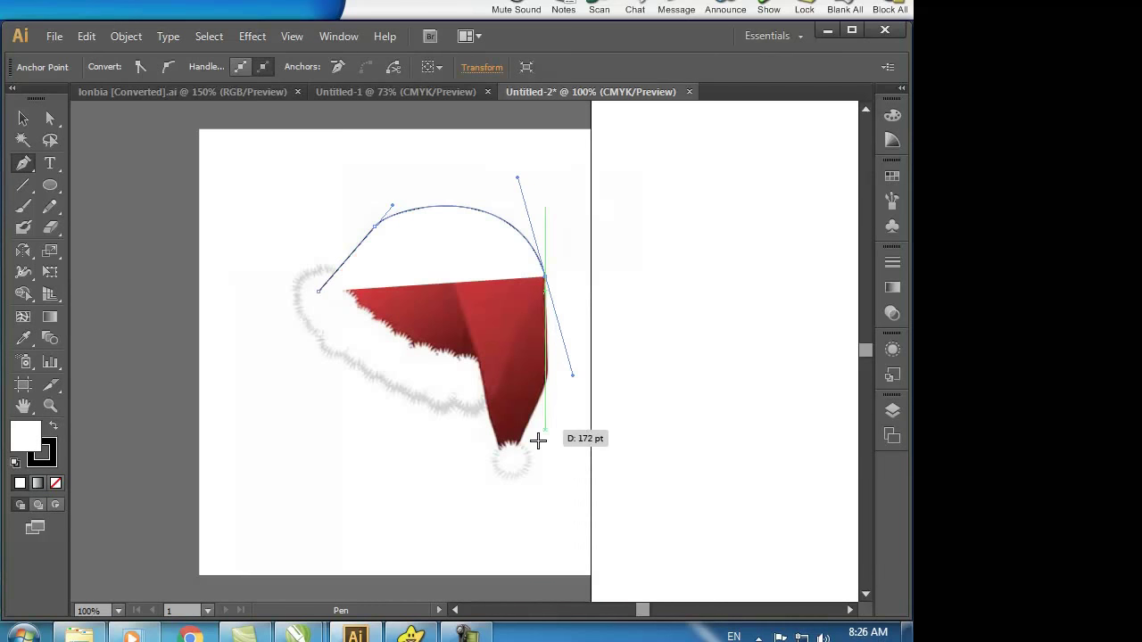
pyautogui.click(545, 279)
pyautogui.moveTo(508, 466)
pyautogui.mouseDown()
pyautogui.moveTo(494, 503)
pyautogui.moveTo(452, 523)
pyautogui.moveTo(472, 534)
pyautogui.mouseUp()
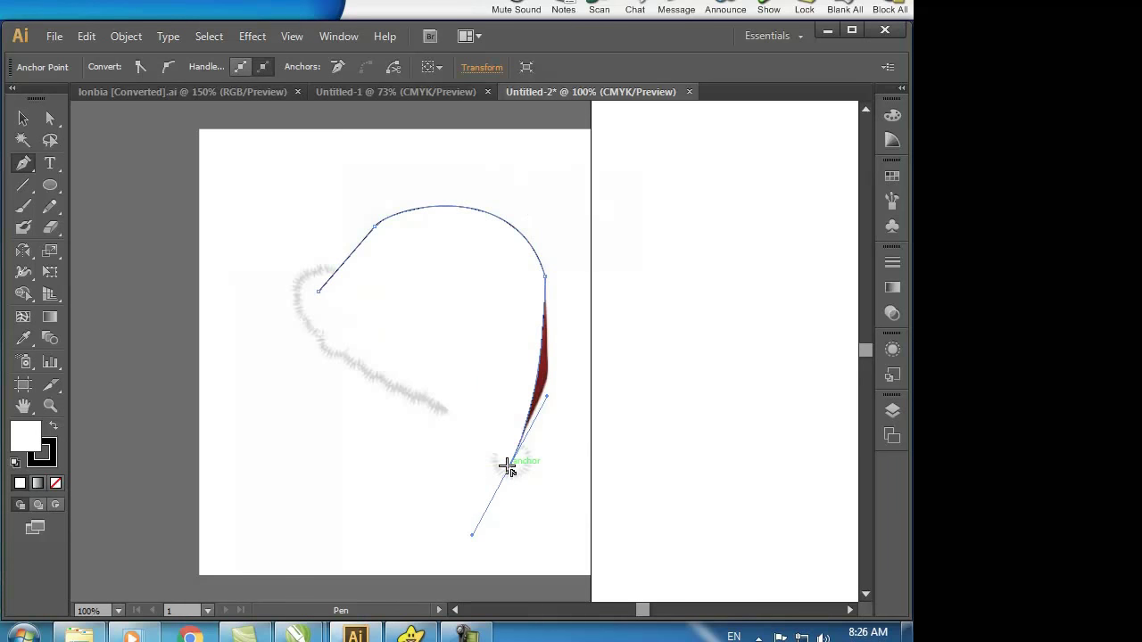
pyautogui.click(510, 465)
pyautogui.moveTo(507, 356); pyautogui.dragTo(482, 342)
pyautogui.moveTo(357, 308); pyautogui.dragTo(414, 351)
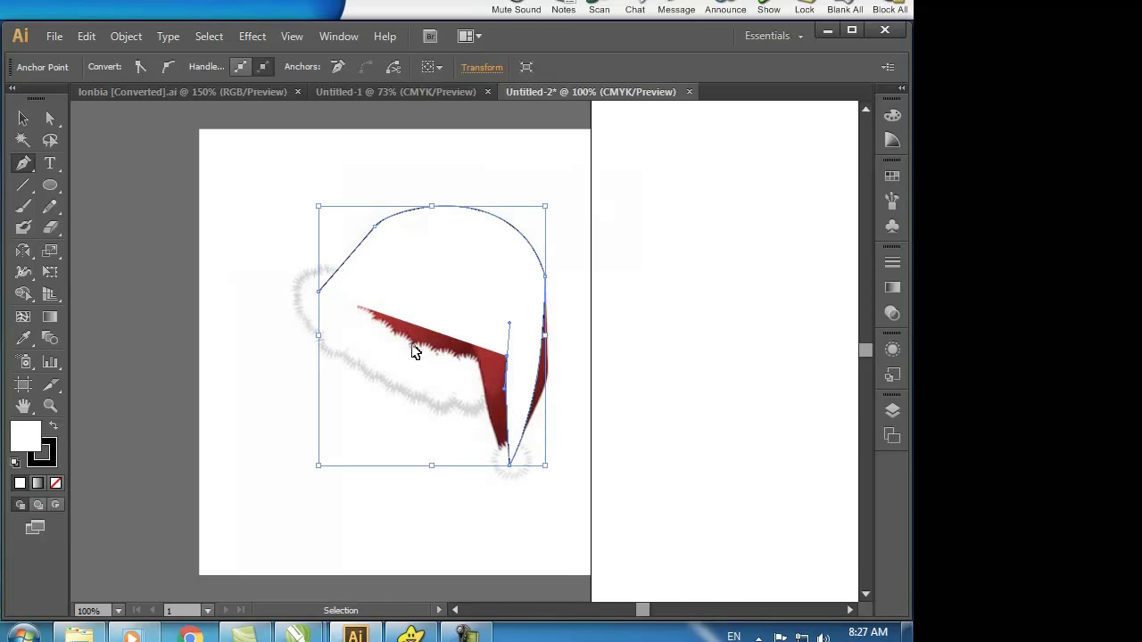
# Set the outline's fill to none, reshape the curve to the tip and close the path
pyautogui.hotkey('ctrl', 'z')
pyautogui.hotkey('ctrl', 'z')
pyautogui.click(55, 483)
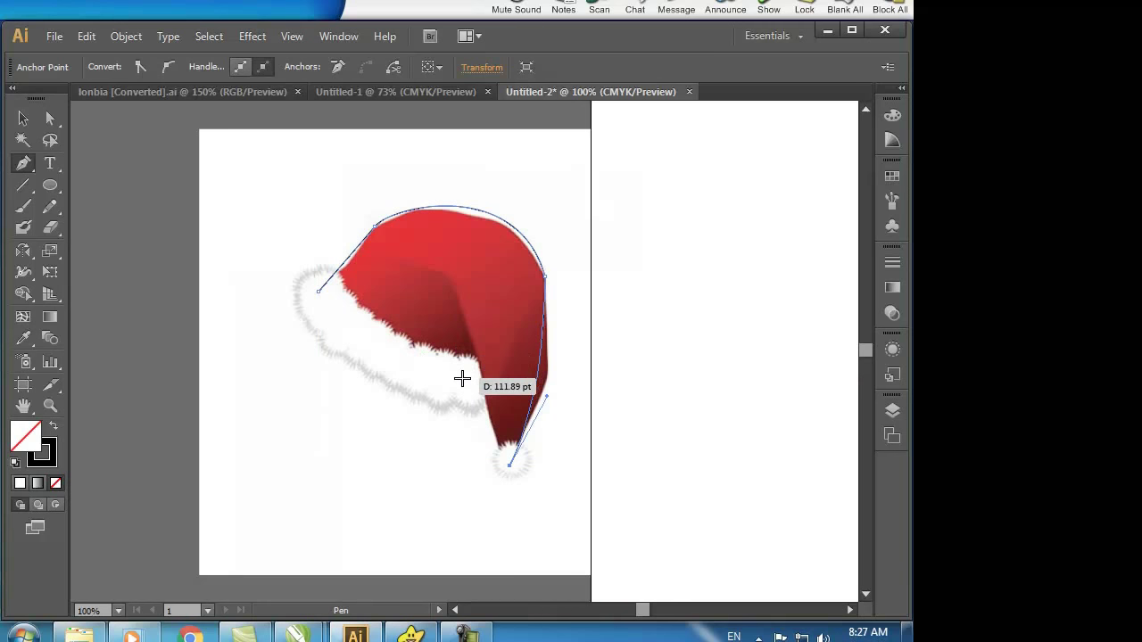
pyautogui.moveTo(500, 465); pyautogui.dragTo(473, 361)
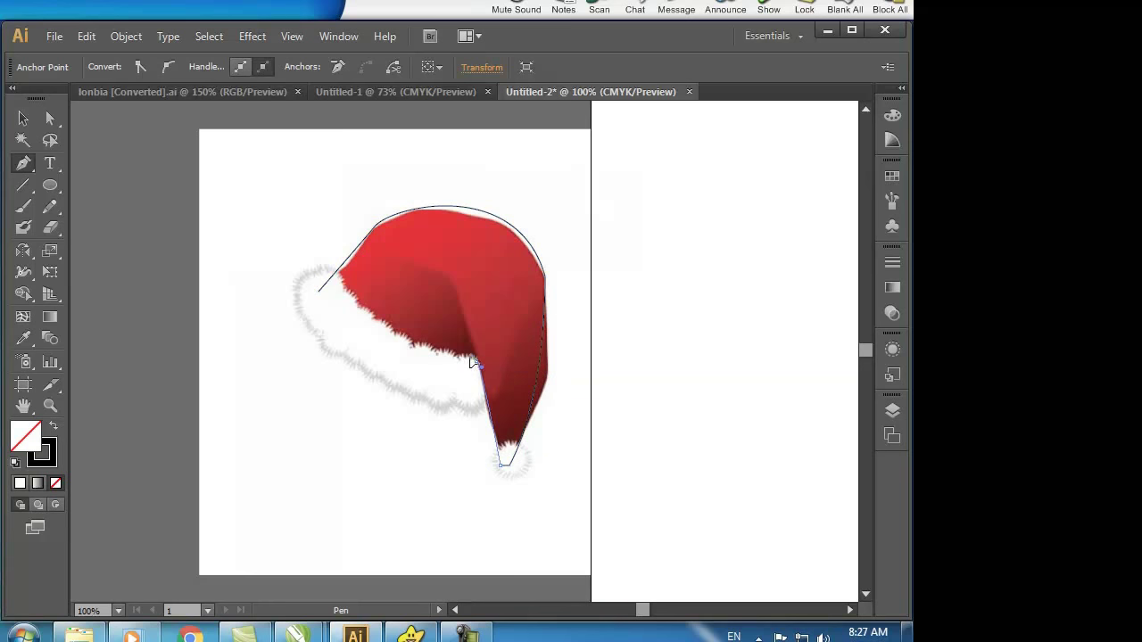
pyautogui.click(427, 365)
pyautogui.click(335, 327)
pyautogui.click(319, 291)
# Move the hat outline onto the empty artboard and fill it with the photo's red
pyautogui.click(23, 118)
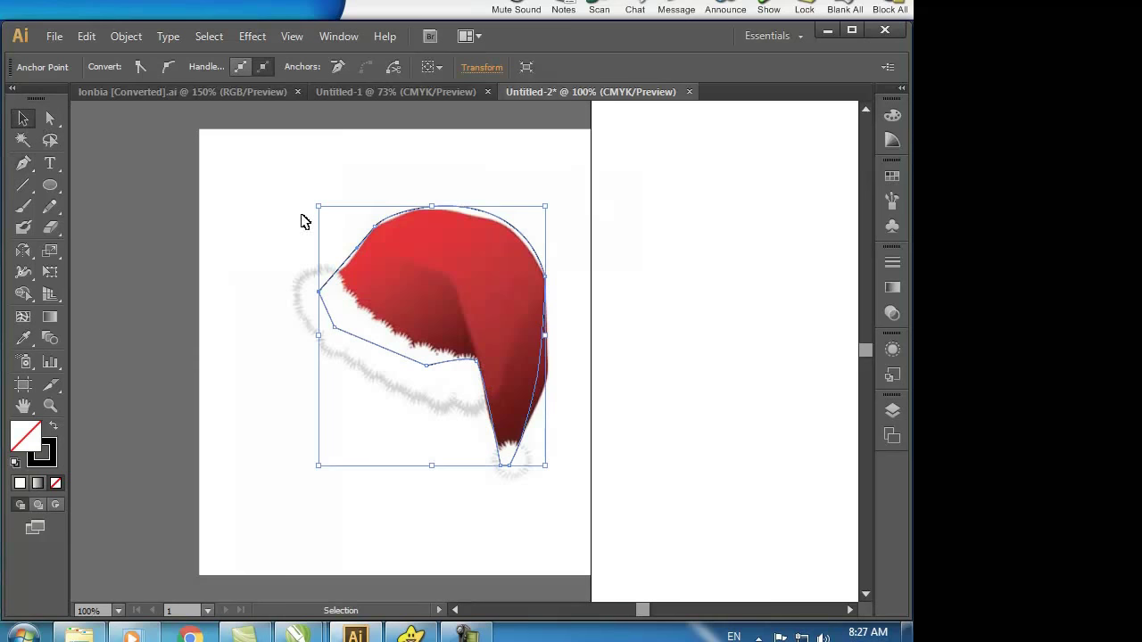
pyautogui.click(714, 310)
pyautogui.moveTo(520, 409); pyautogui.dragTo(766, 389)
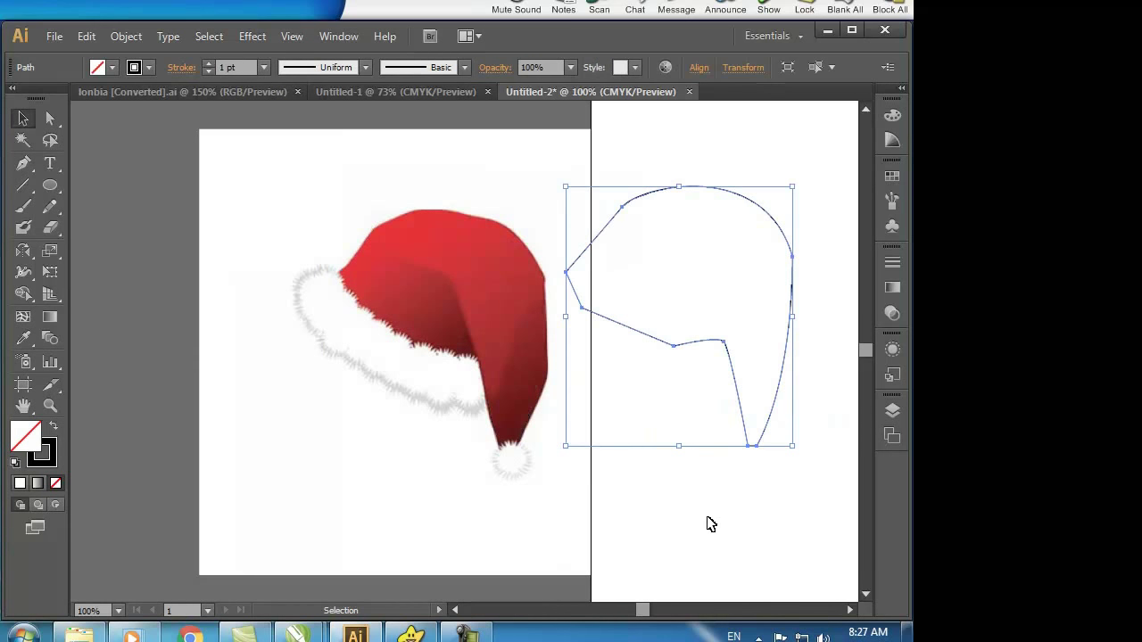
pyautogui.press('i')
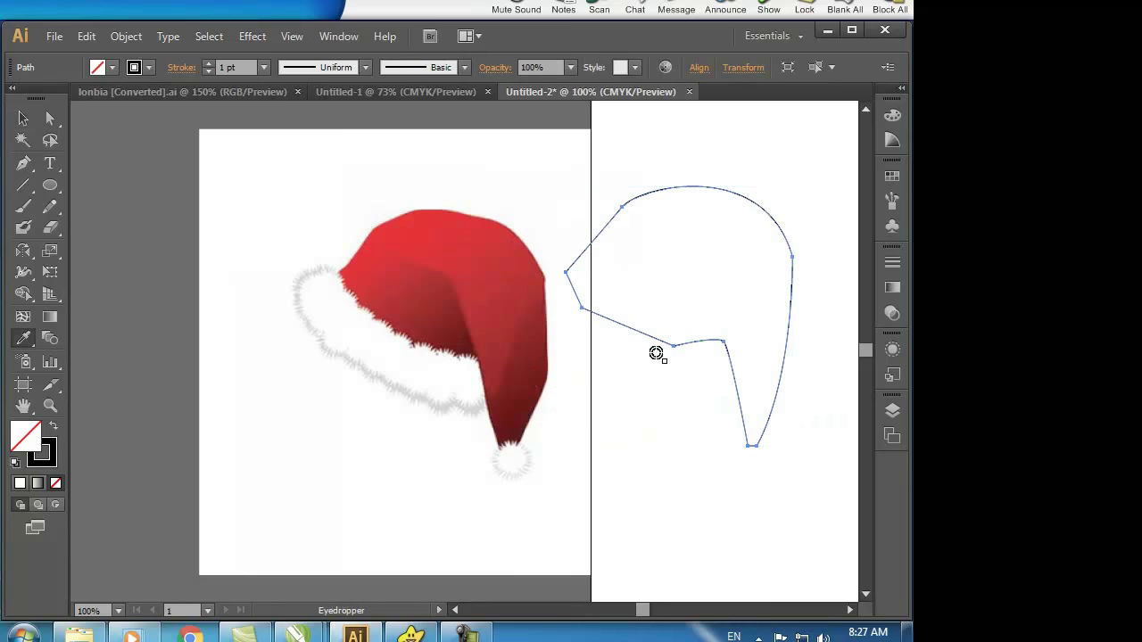
pyautogui.click(473, 252)
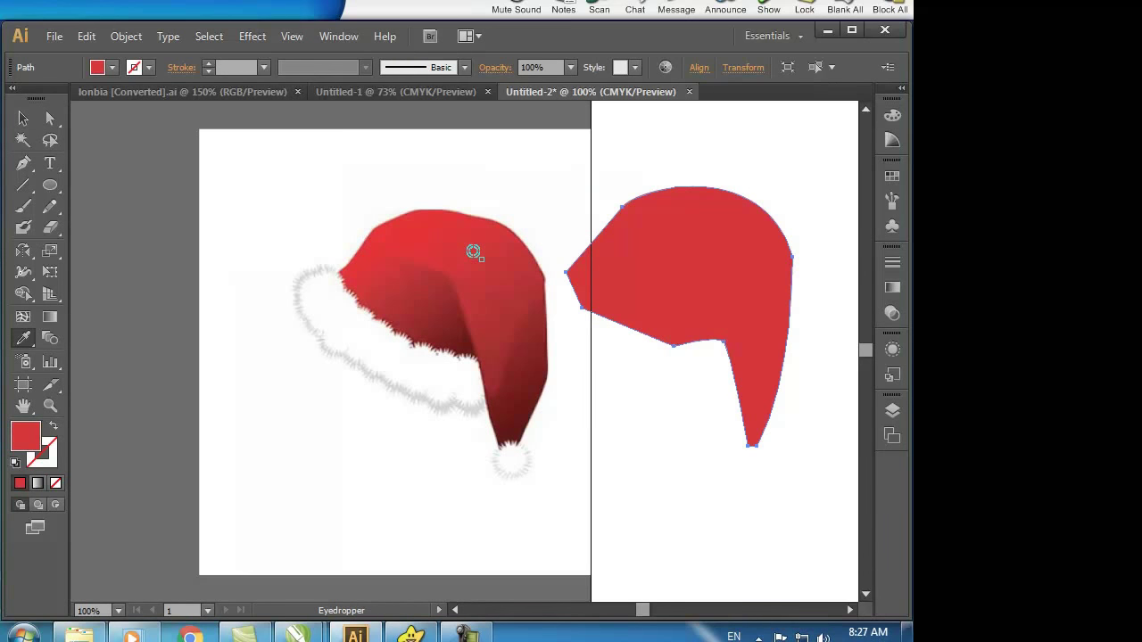
pyautogui.click(17, 169)
# Trace the fur brim outline with the Pen tool along the hat's edge
pyautogui.click(337, 272)
pyautogui.moveTo(396, 338); pyautogui.dragTo(449, 344)
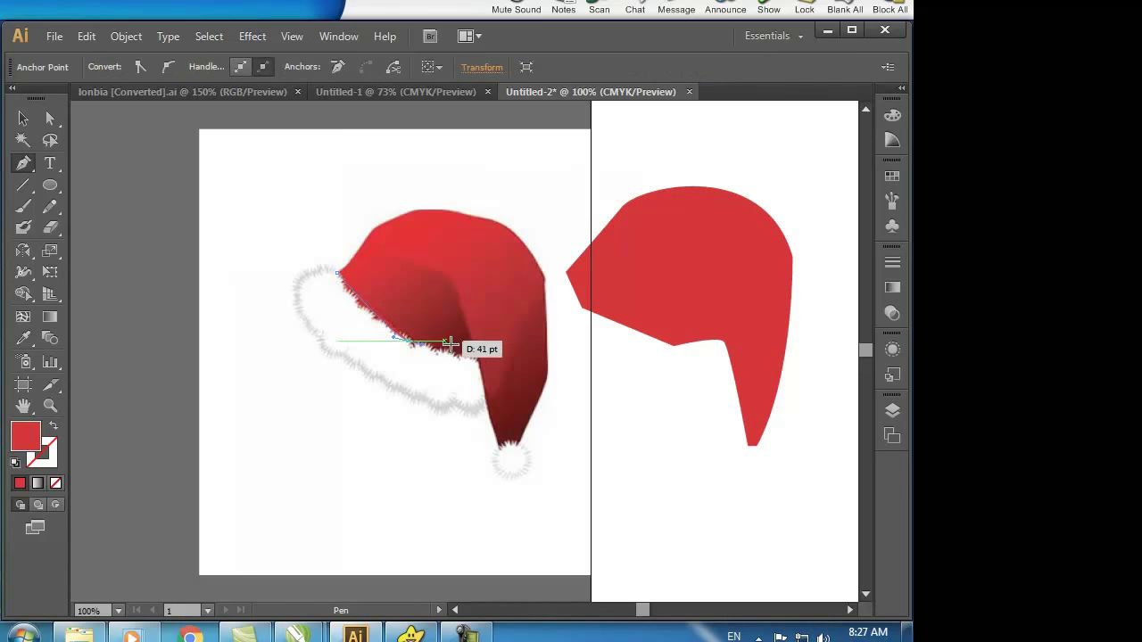
pyautogui.click(485, 357)
pyautogui.moveTo(485, 417); pyautogui.dragTo(503, 415)
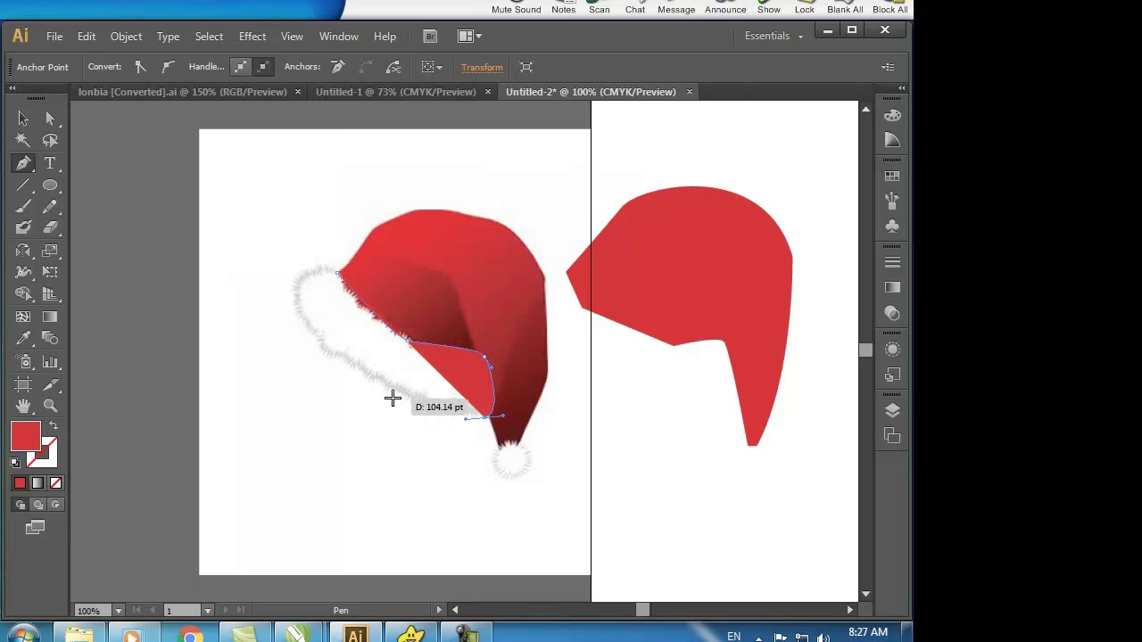
pyautogui.moveTo(300, 326)
pyautogui.mouseDown()
pyautogui.moveTo(313, 276)
pyautogui.moveTo(346, 284)
pyautogui.mouseUp()
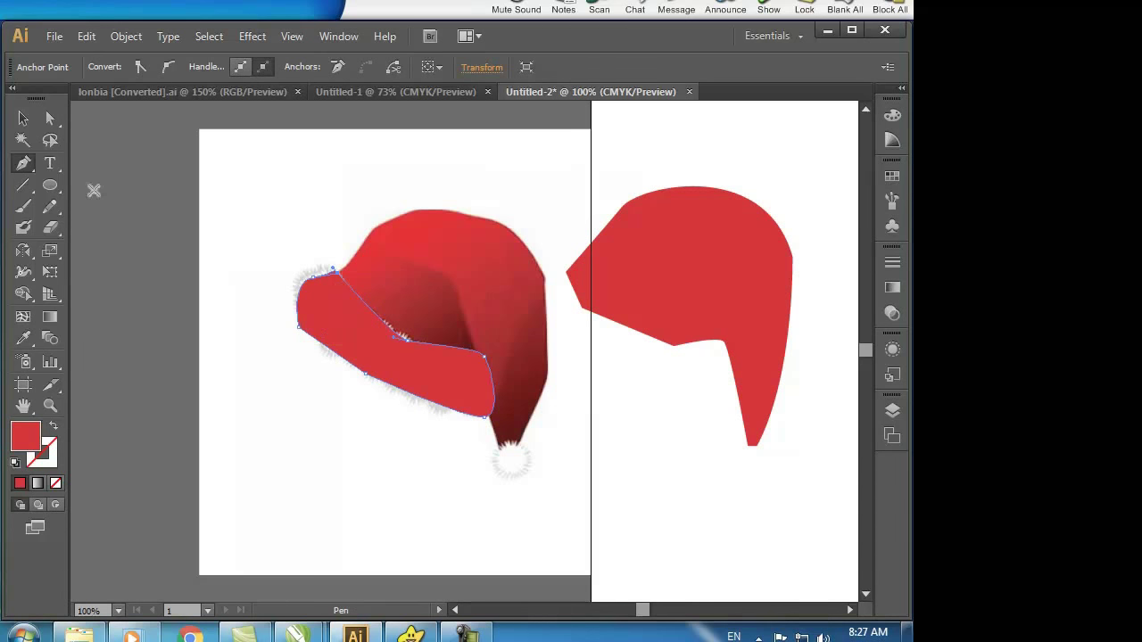
# Move the brim shape down and right, then fill it with the fur's light grey
pyautogui.press('v')
pyautogui.moveTo(324, 325); pyautogui.dragTo(535, 427)
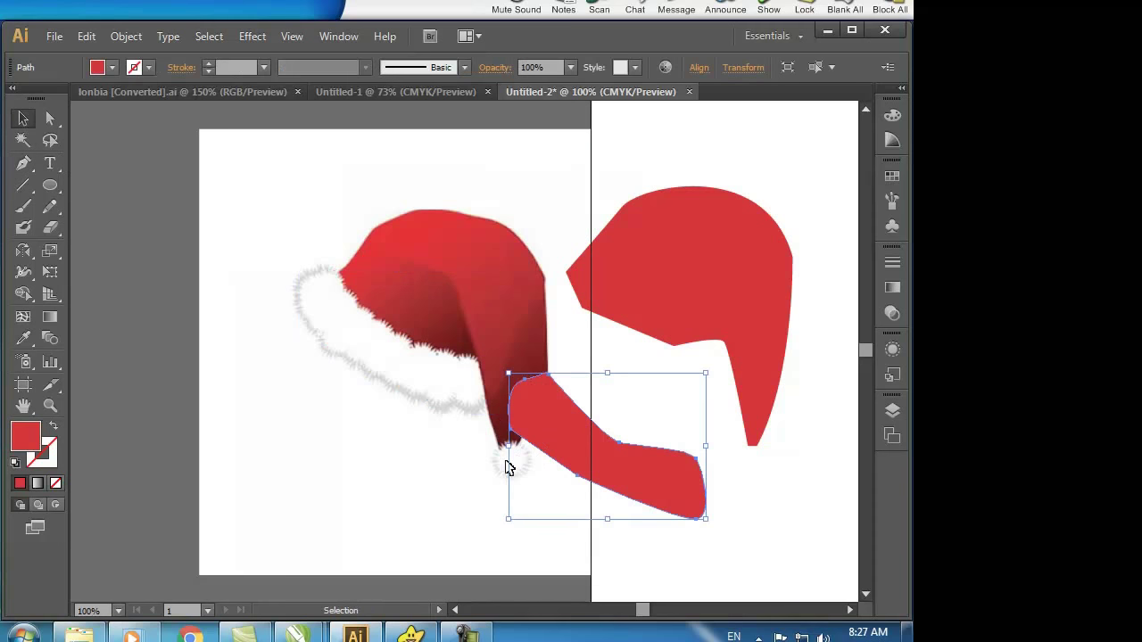
pyautogui.press('i')
pyautogui.click(443, 407)
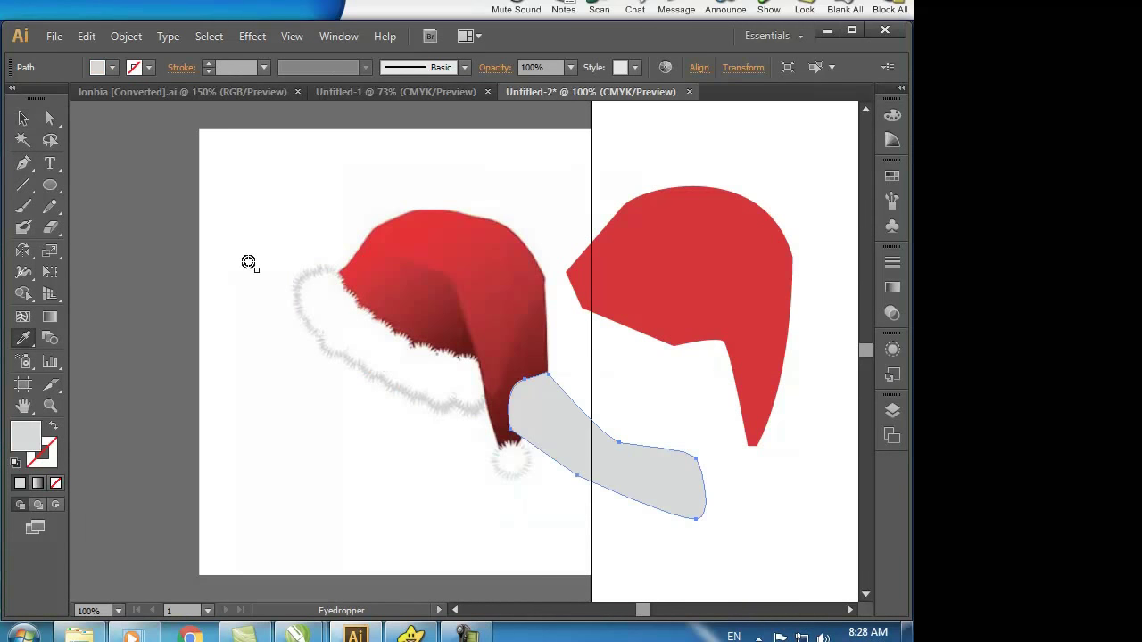
# Apply a Roughen effect to the brim with detail 100 and a small size
pyautogui.click(253, 36)
pyautogui.moveTo(307, 182)
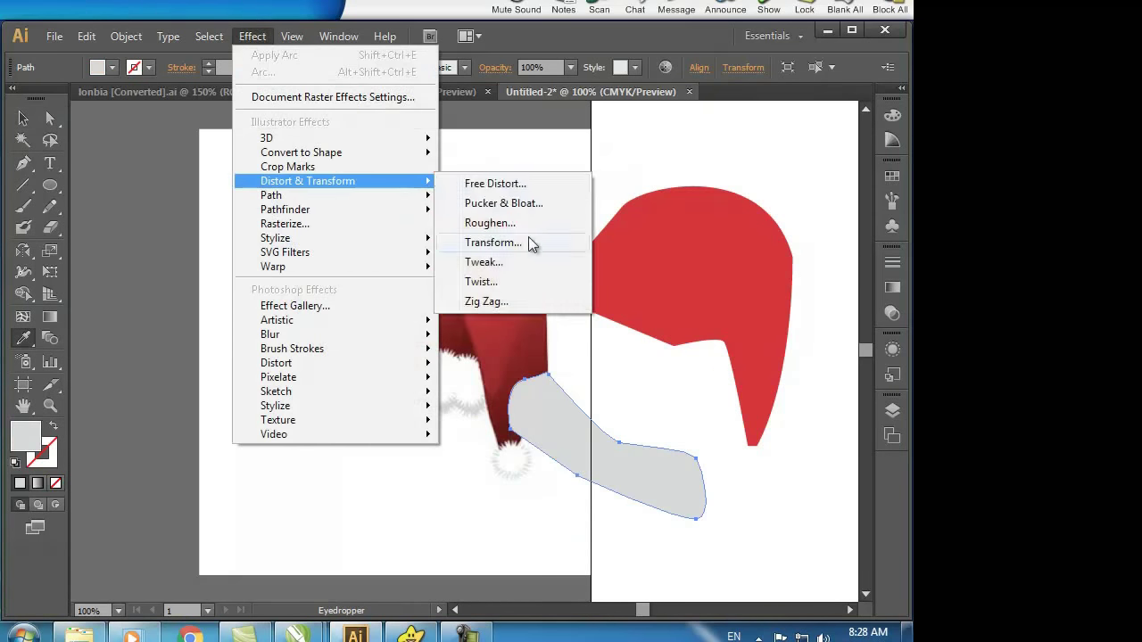
pyautogui.click(506, 222)
pyautogui.click(443, 347)
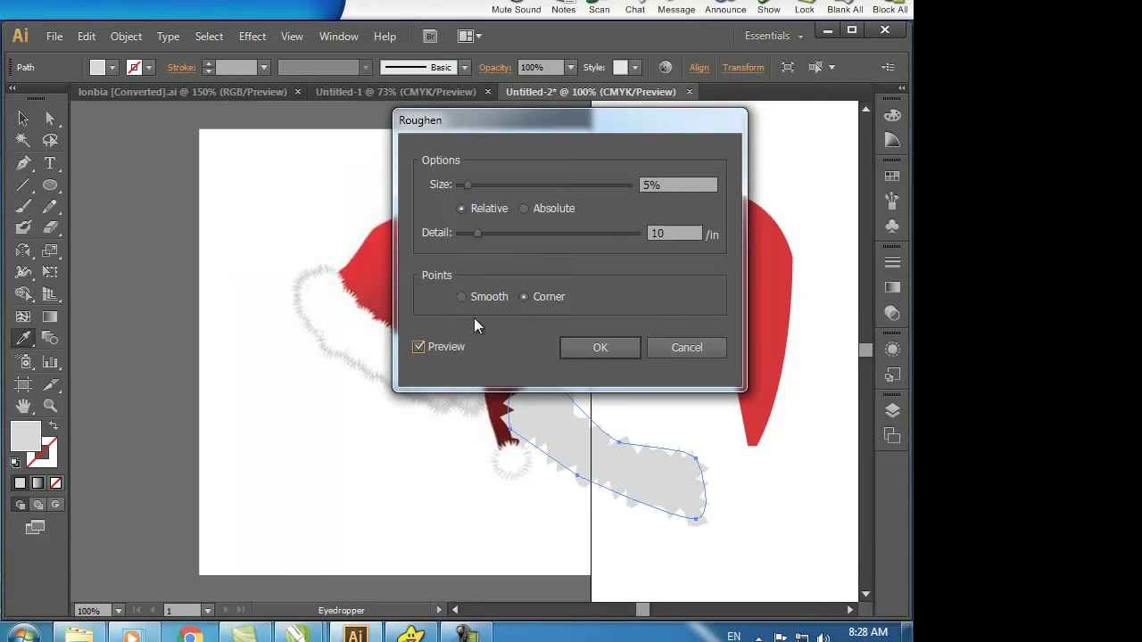
pyautogui.moveTo(528, 242); pyautogui.dragTo(648, 234)
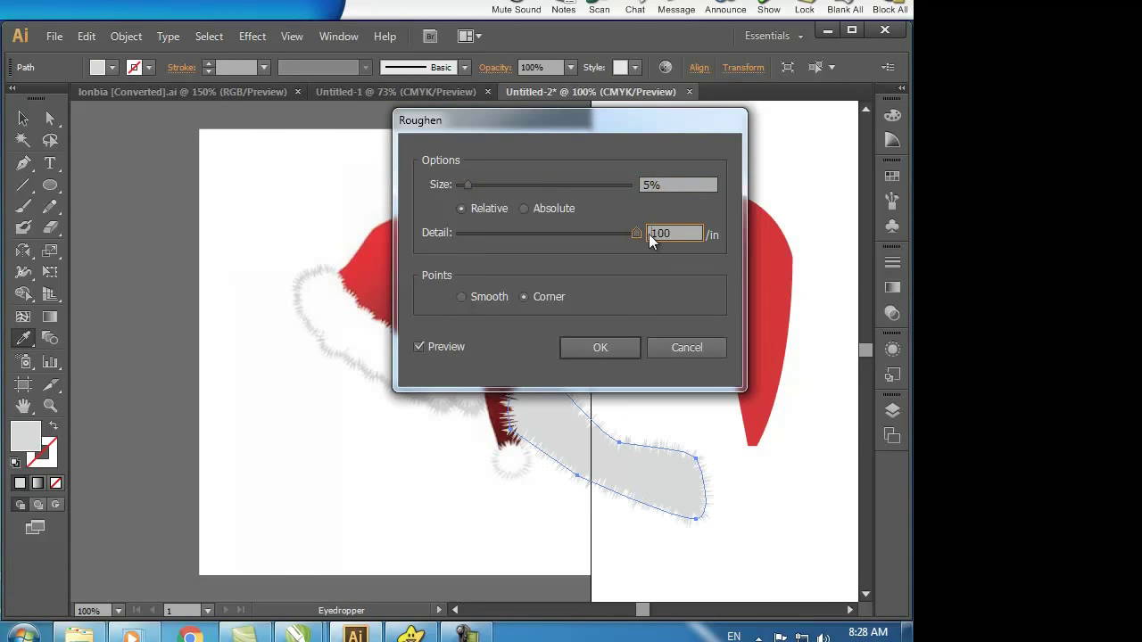
pyautogui.click(471, 186)
pyautogui.press('Down')
pyautogui.press('Down')
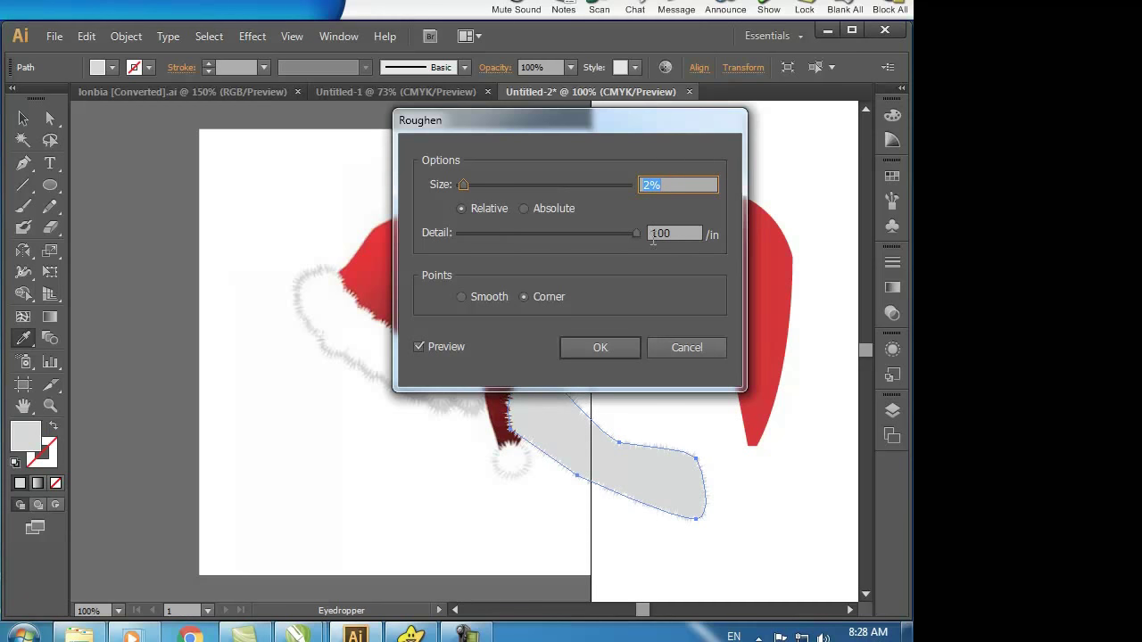
pyautogui.click(601, 347)
# Move the furry brim up onto the base of the red hat
pyautogui.press('v')
pyautogui.moveTo(607, 459); pyautogui.dragTo(640, 346)
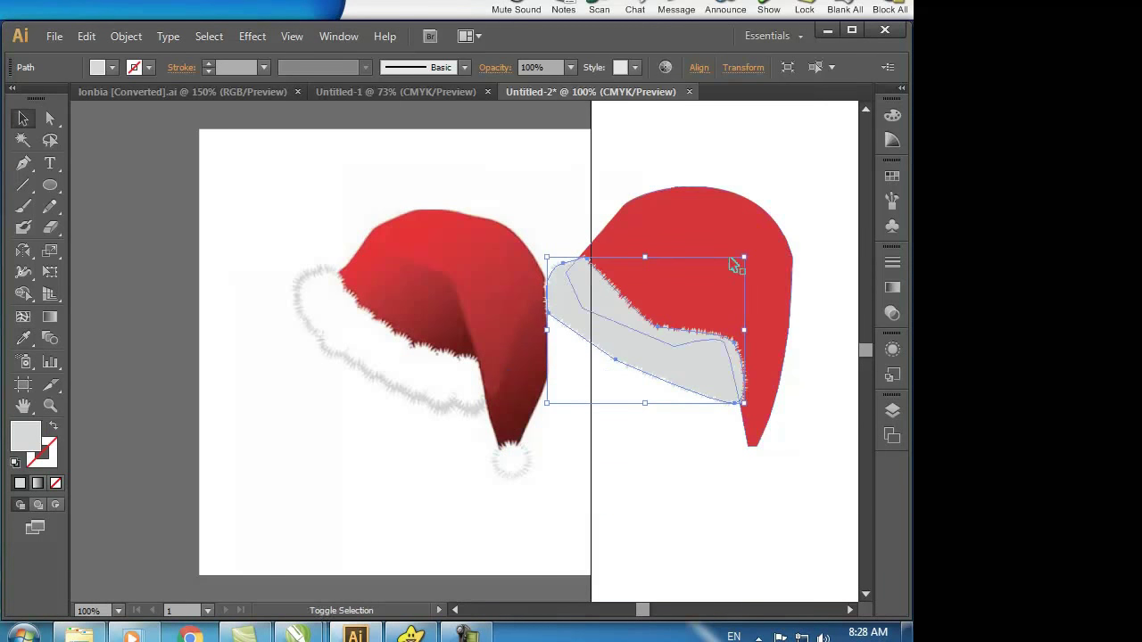
pyautogui.moveTo(745, 257); pyautogui.dragTo(739, 268)
pyautogui.hotkey('ctrl', 'z')
# Reposition the fur brim slightly lower and reselect it
pyautogui.press('v')
pyautogui.moveTo(678, 329)
pyautogui.mouseDown()
pyautogui.moveTo(639, 437)
pyautogui.moveTo(681, 360)
pyautogui.mouseUp()
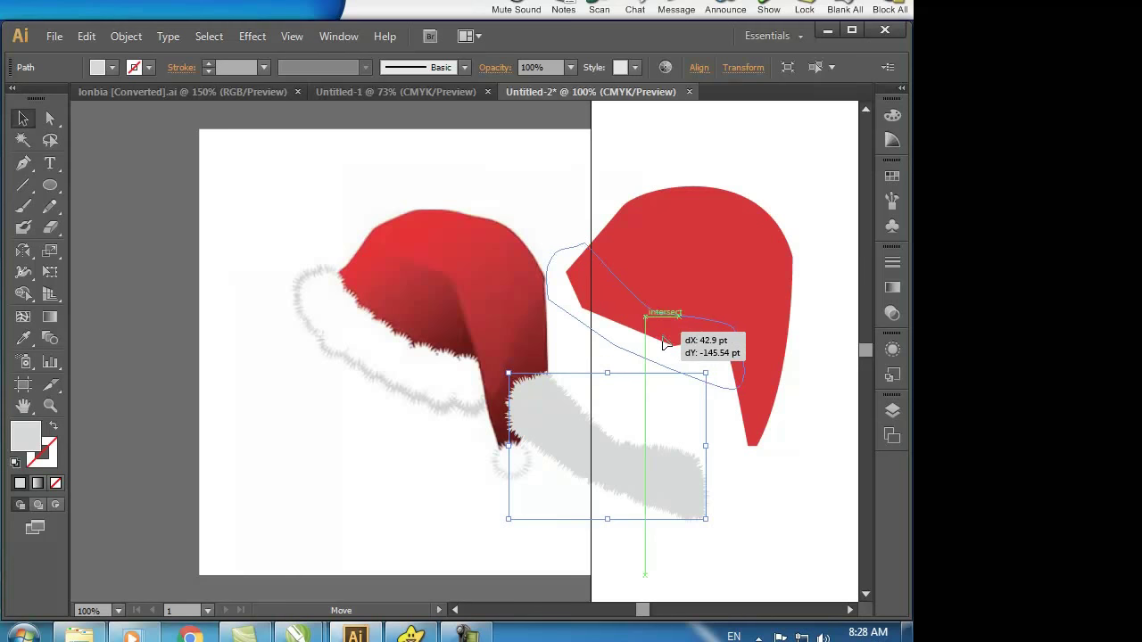
pyautogui.click(667, 471)
pyautogui.click(688, 357)
# Copy the fur brim, paste it in back, and shrink the copy slightly
pyautogui.click(87, 36)
pyautogui.click(114, 123)
pyautogui.click(86, 36)
pyautogui.click(132, 181)
pyautogui.moveTo(744, 251); pyautogui.dragTo(734, 258)
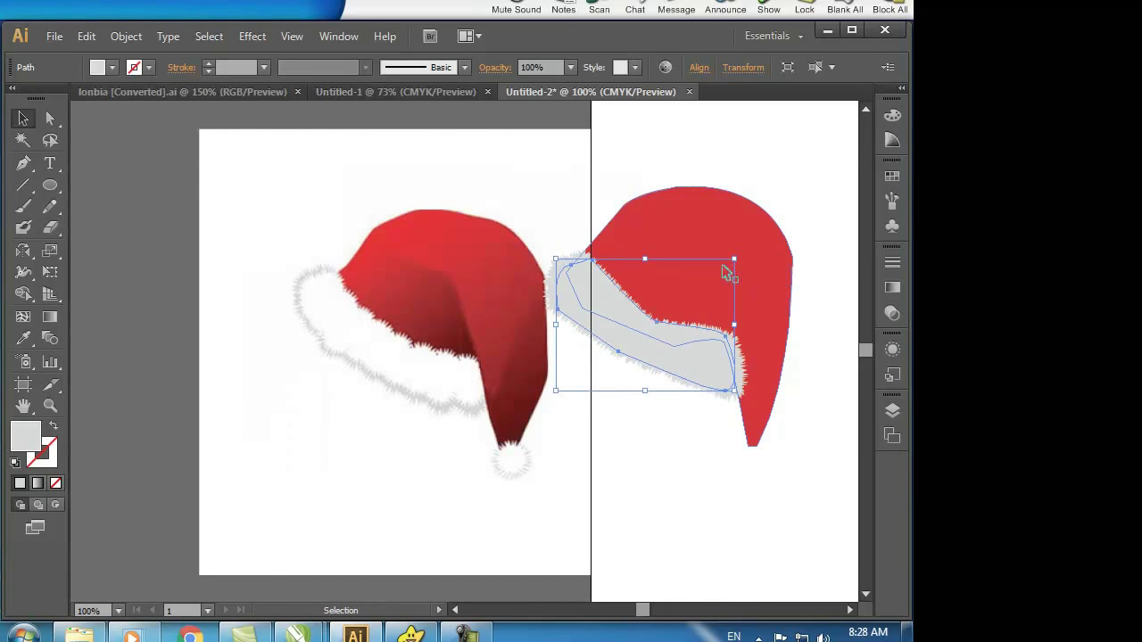
# Fill the front fur brim with white and lower its top edge slightly
pyautogui.press('i')
pyautogui.click(379, 366)
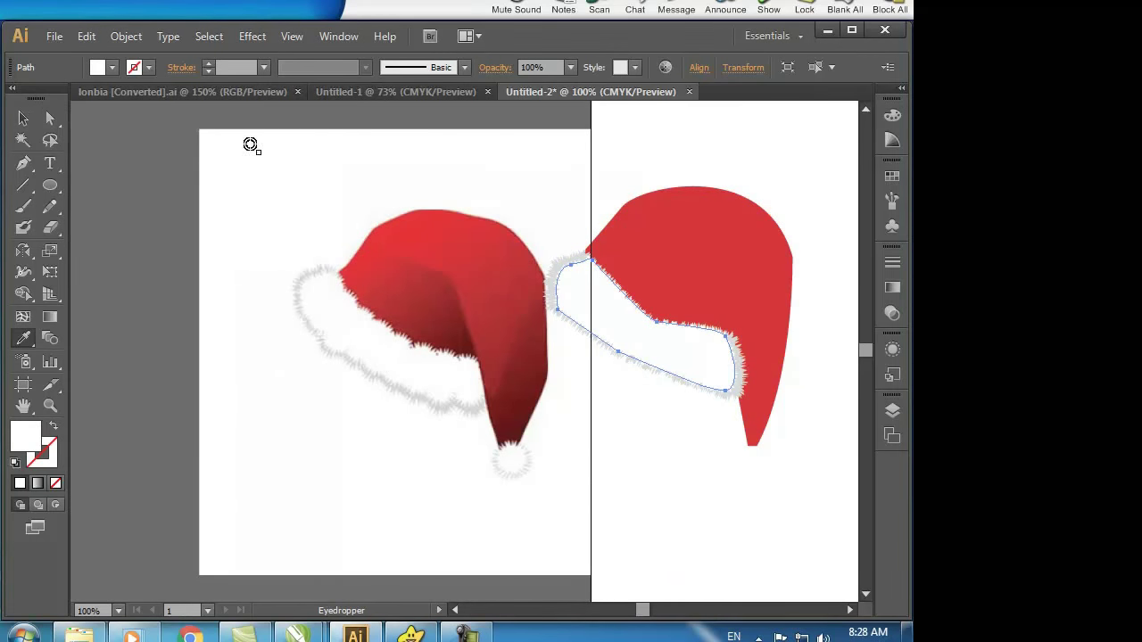
pyautogui.press('v')
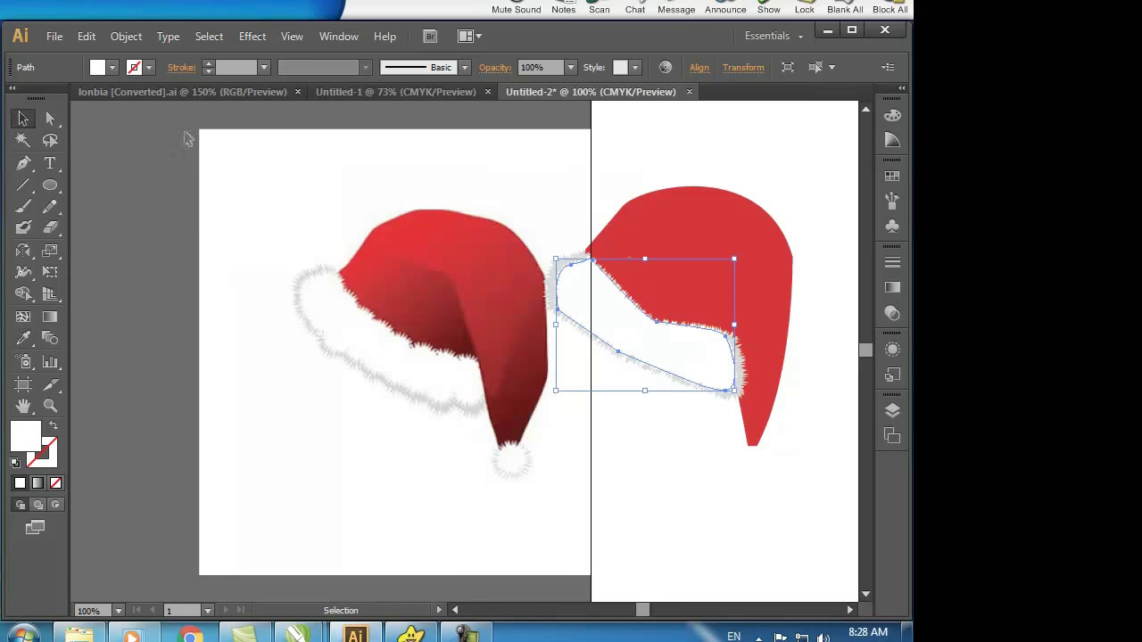
pyautogui.click(577, 155)
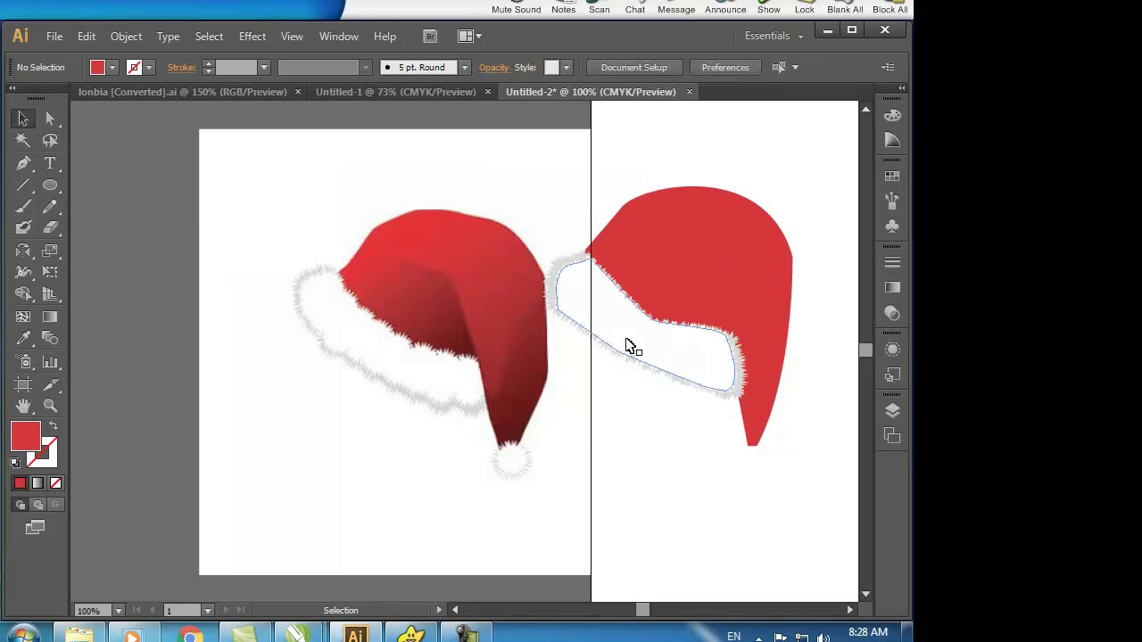
pyautogui.click(627, 348)
pyautogui.moveTo(645, 260); pyautogui.dragTo(640, 265)
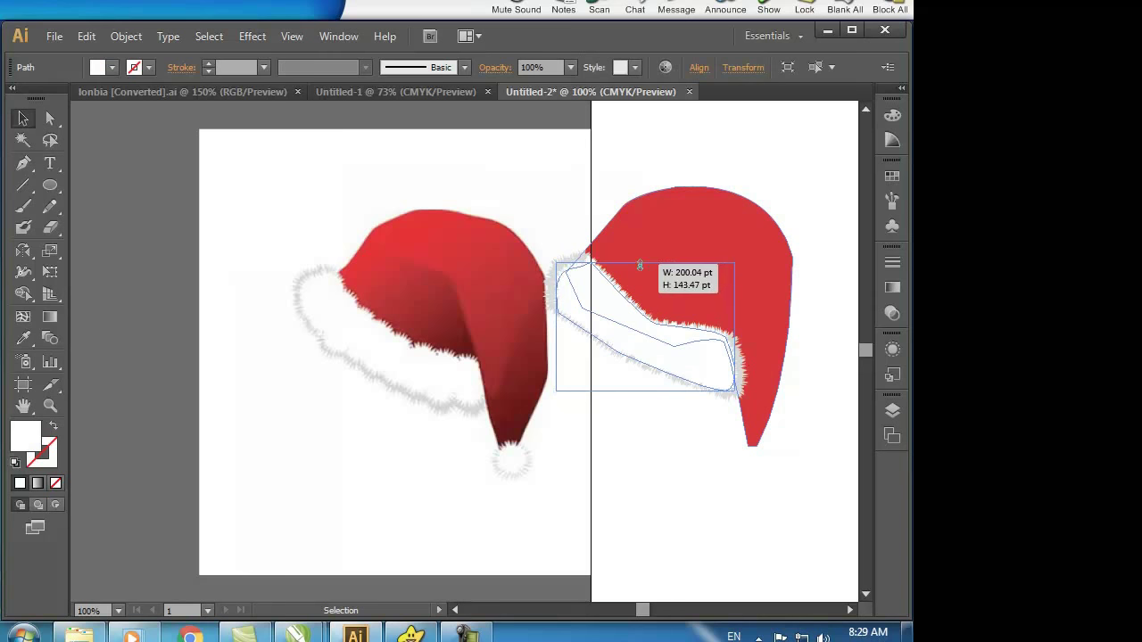
# Resize and nudge the white brim, then pull its right anchor out to the hat's edge
pyautogui.click(658, 463)
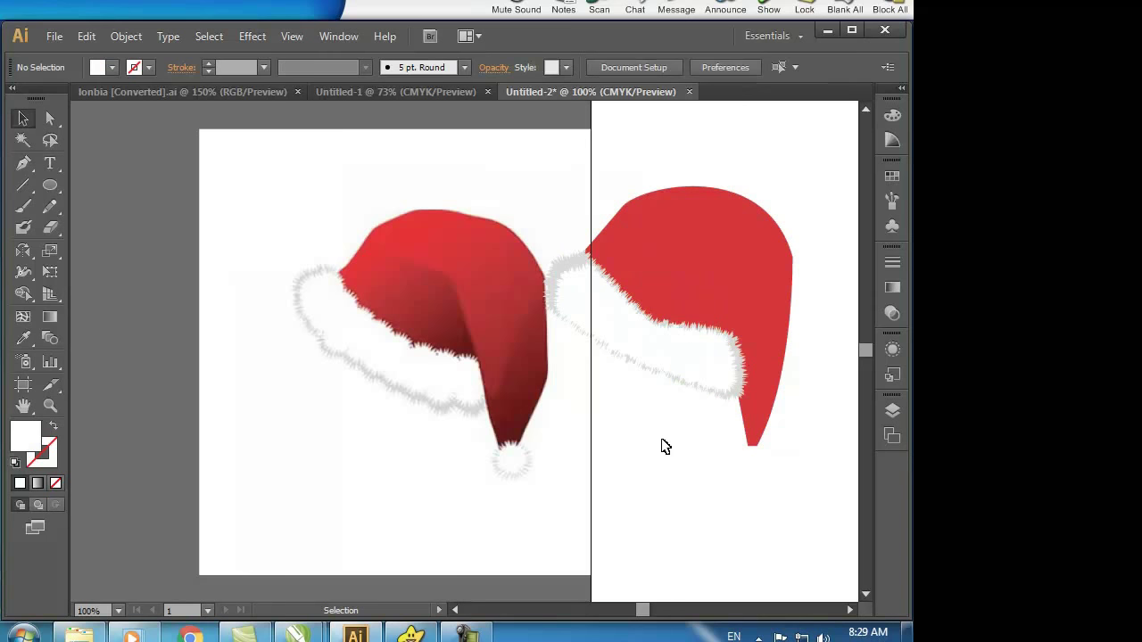
pyautogui.click(609, 315)
pyautogui.moveTo(557, 264); pyautogui.dragTo(553, 265)
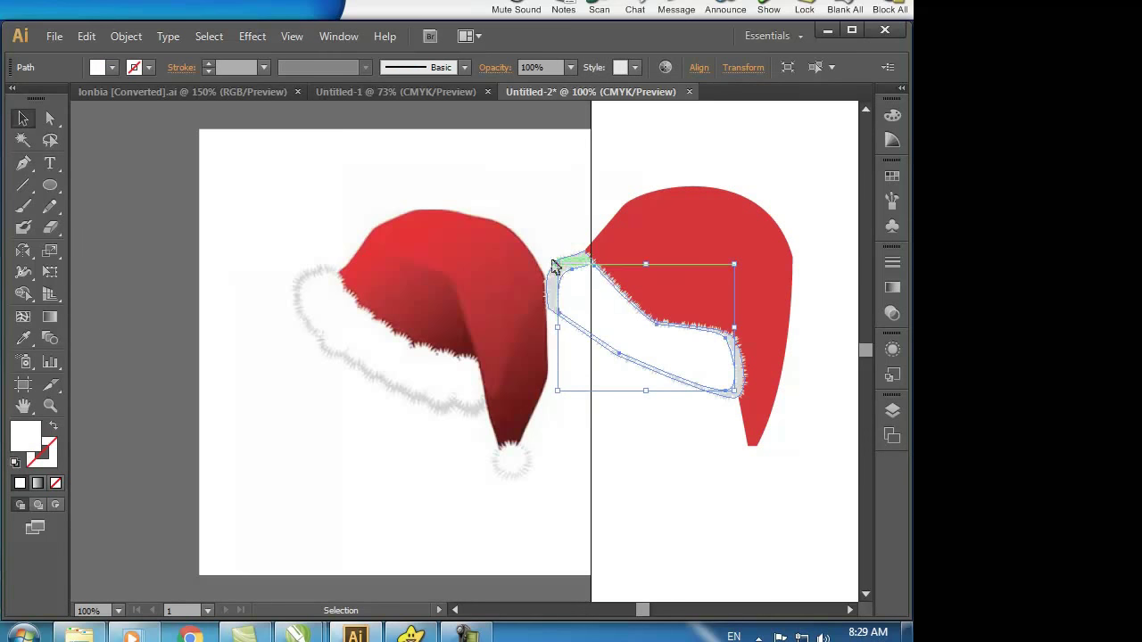
pyautogui.moveTo(578, 300); pyautogui.dragTo(577, 291)
pyautogui.click(50, 120)
pyautogui.moveTo(724, 337); pyautogui.dragTo(737, 397)
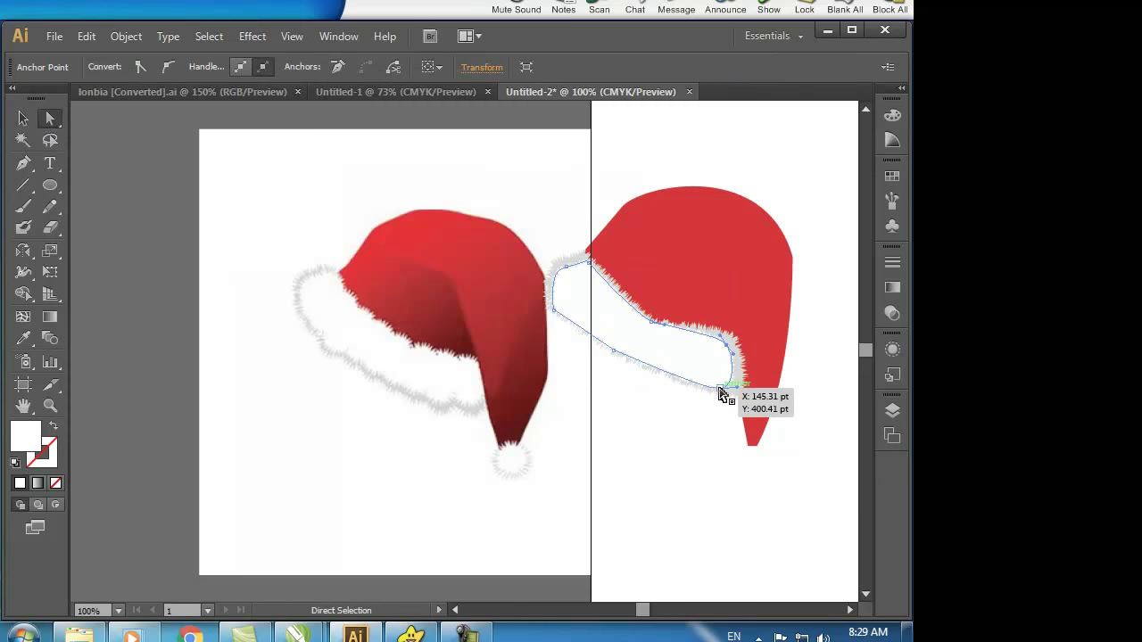
pyautogui.click(23, 118)
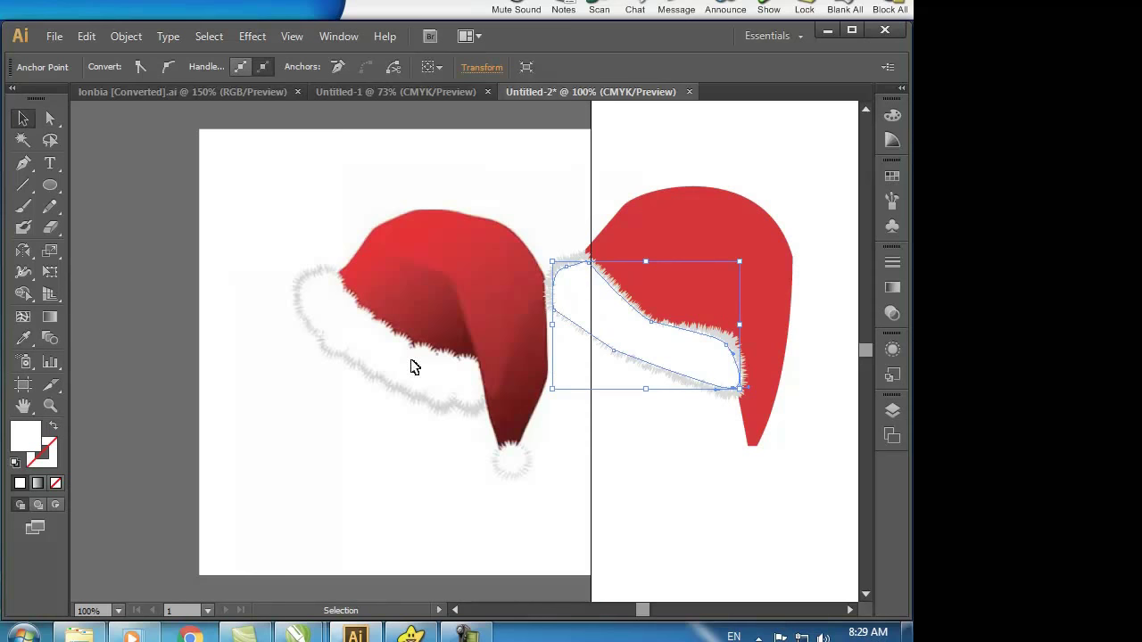
pyautogui.click(23, 164)
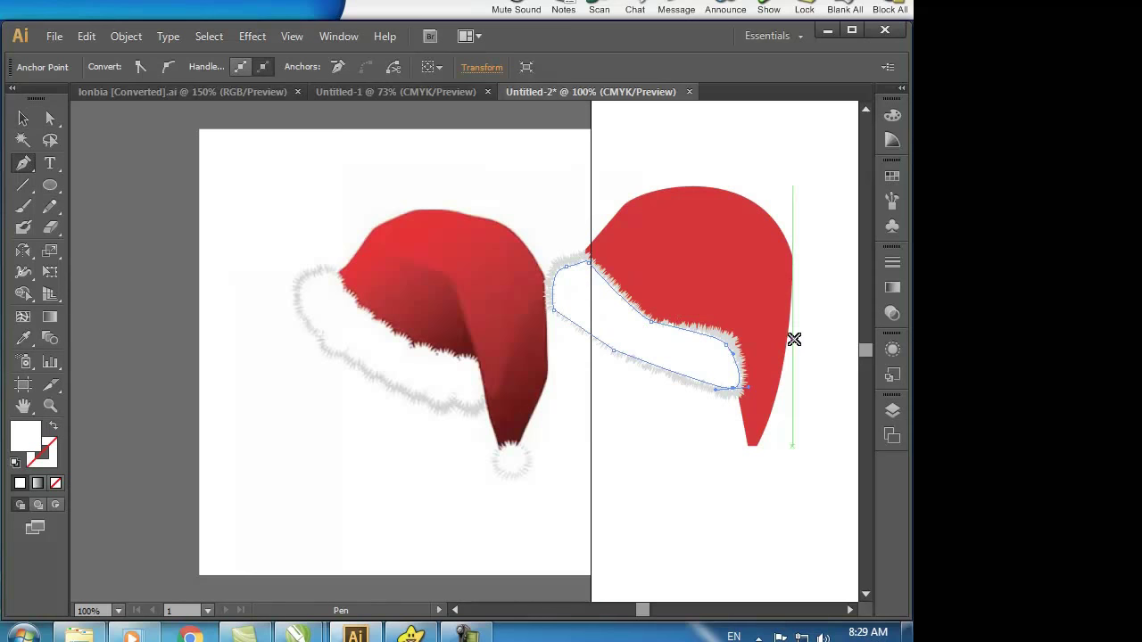
# Draw a V-shaped side-panel path from below the tip up the hat's right edge
pyautogui.click(752, 493)
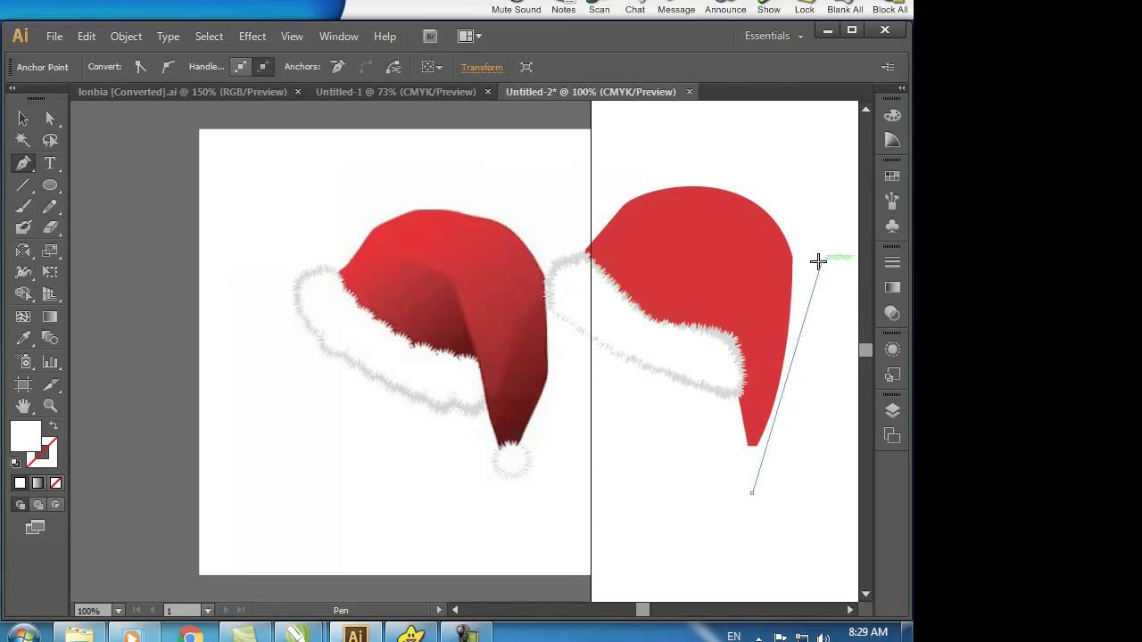
pyautogui.moveTo(821, 260); pyautogui.dragTo(804, 234)
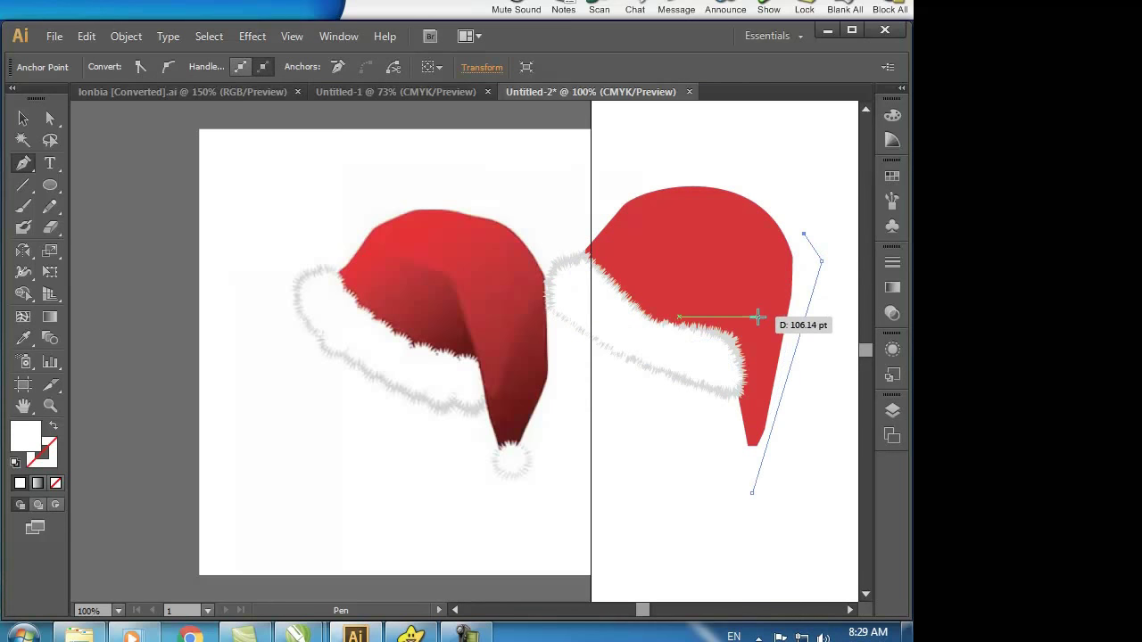
pyautogui.moveTo(752, 319)
pyautogui.mouseDown()
pyautogui.moveTo(756, 351)
pyautogui.moveTo(714, 358)
pyautogui.mouseUp()
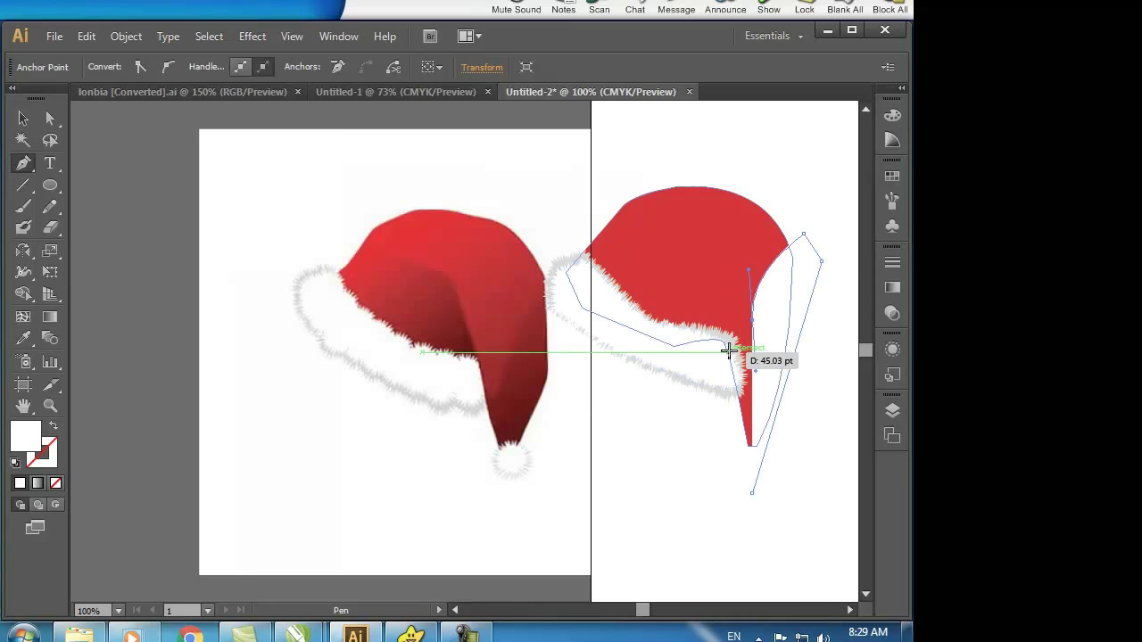
pyautogui.hotkey('ctrl', 'z')
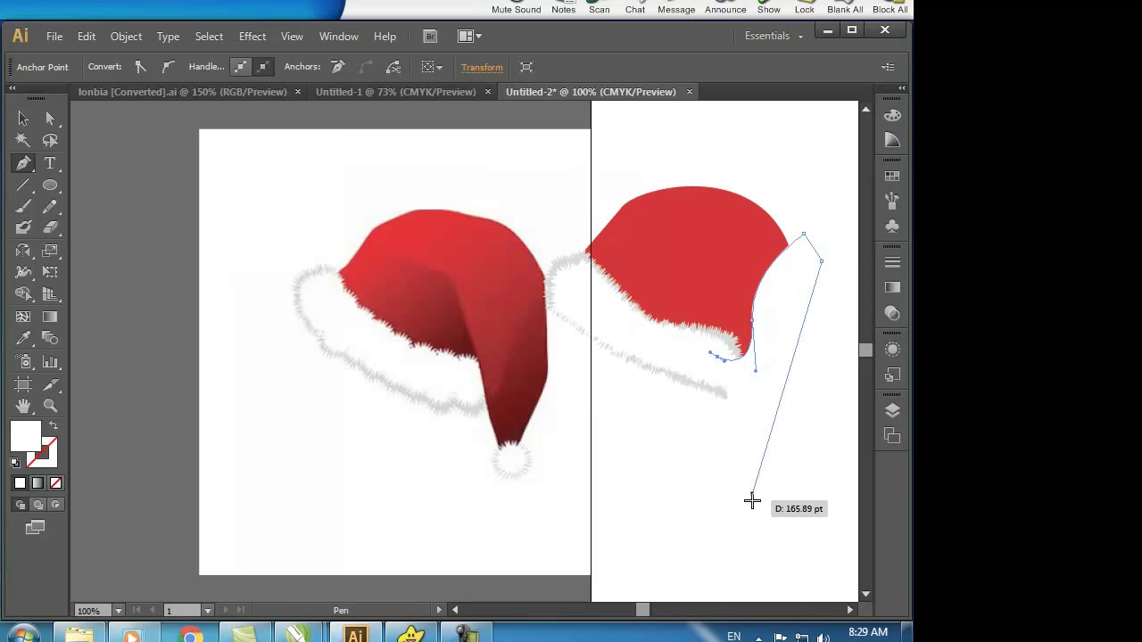
pyautogui.click(24, 118)
# Fill the V-shaped side-panel path with dark green
pyautogui.click(798, 392)
pyautogui.click(780, 354)
pyautogui.click(893, 116)
pyautogui.click(739, 156)
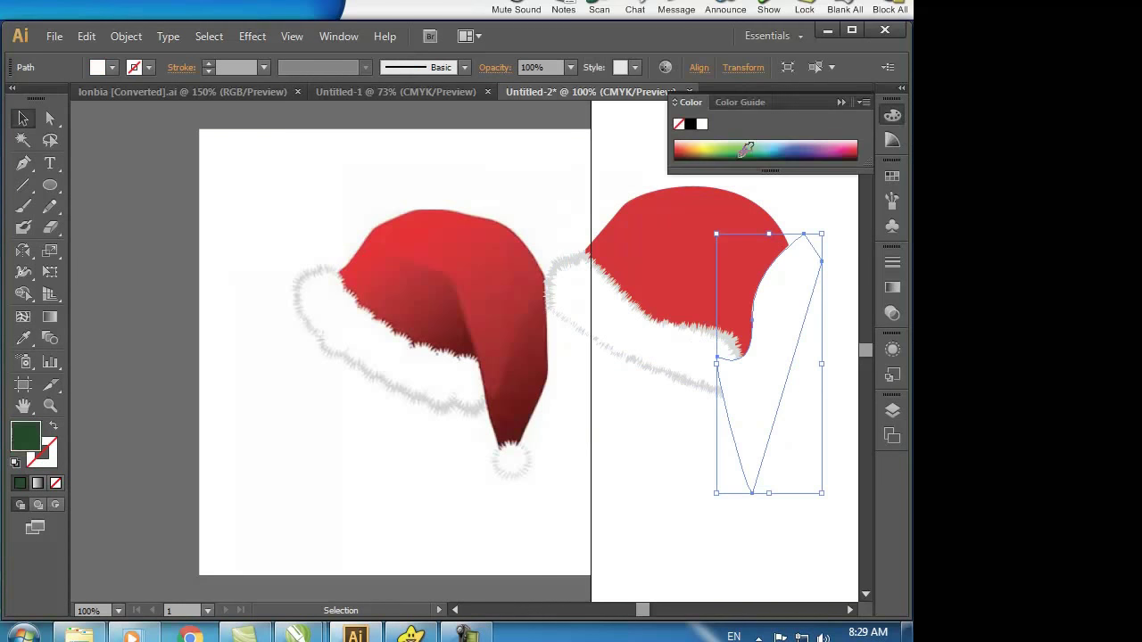
# Paste a copy of the red hat on top and intersect it with the green shape in Pathfinder
pyautogui.click(636, 198)
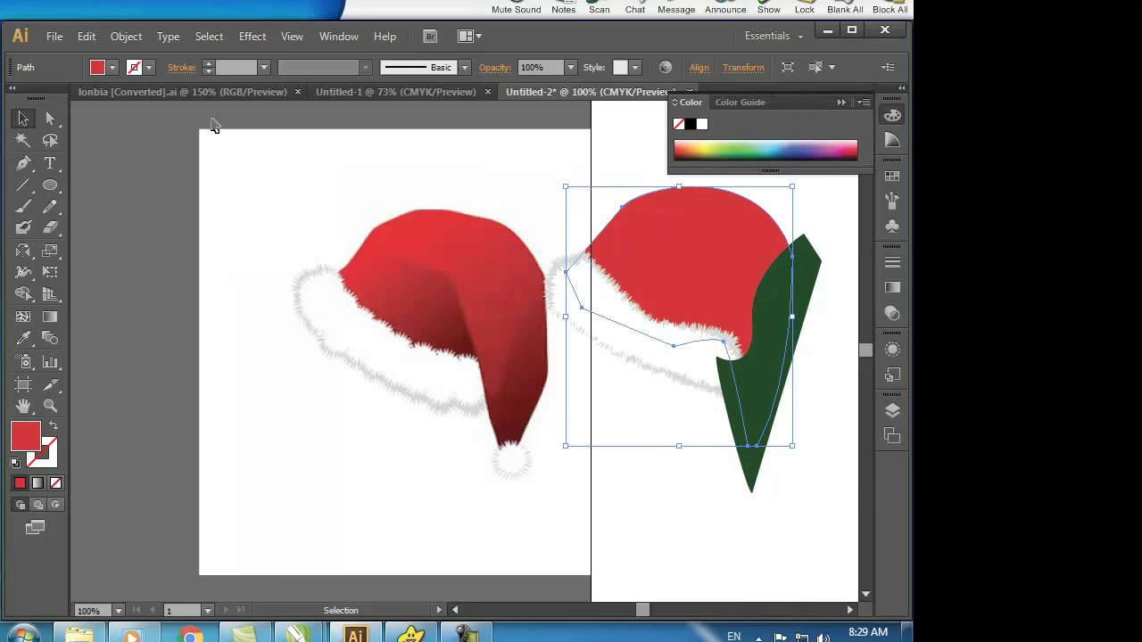
pyautogui.click(85, 35)
pyautogui.click(114, 122)
pyautogui.click(86, 36)
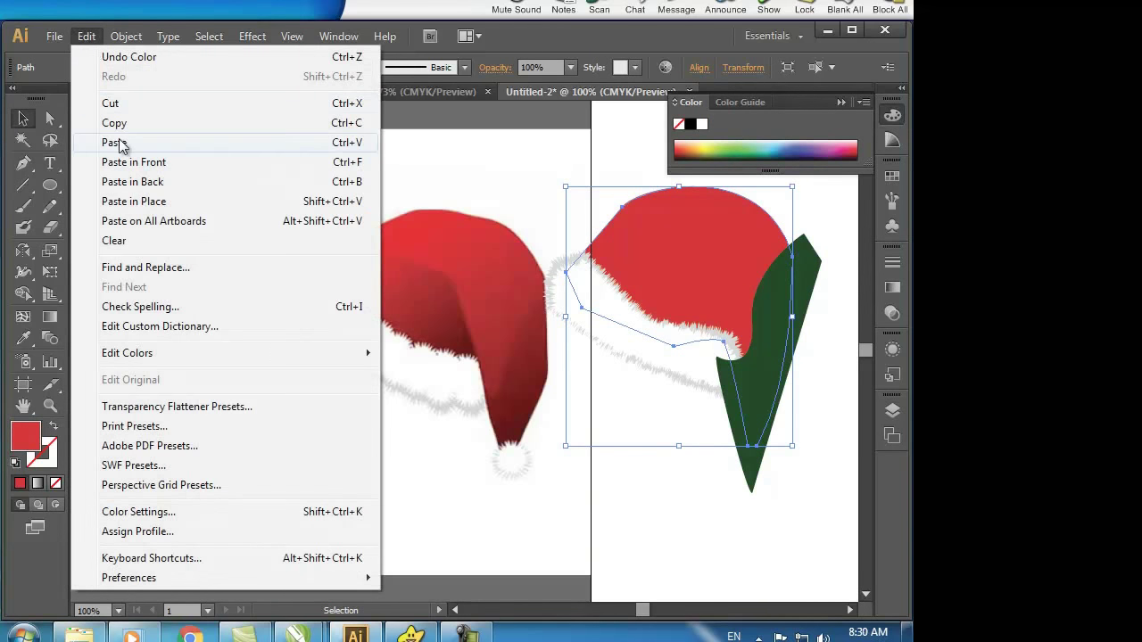
pyautogui.click(133, 166)
pyautogui.keyDown('shift'); pyautogui.click(821, 281); pyautogui.keyUp('shift')
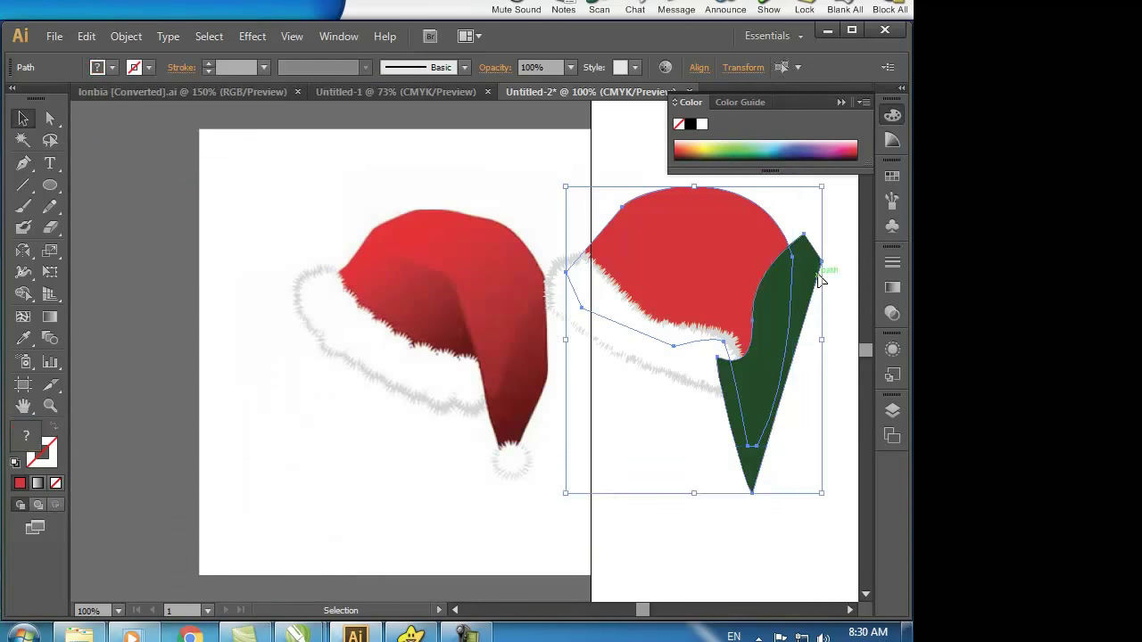
pyautogui.click(339, 36)
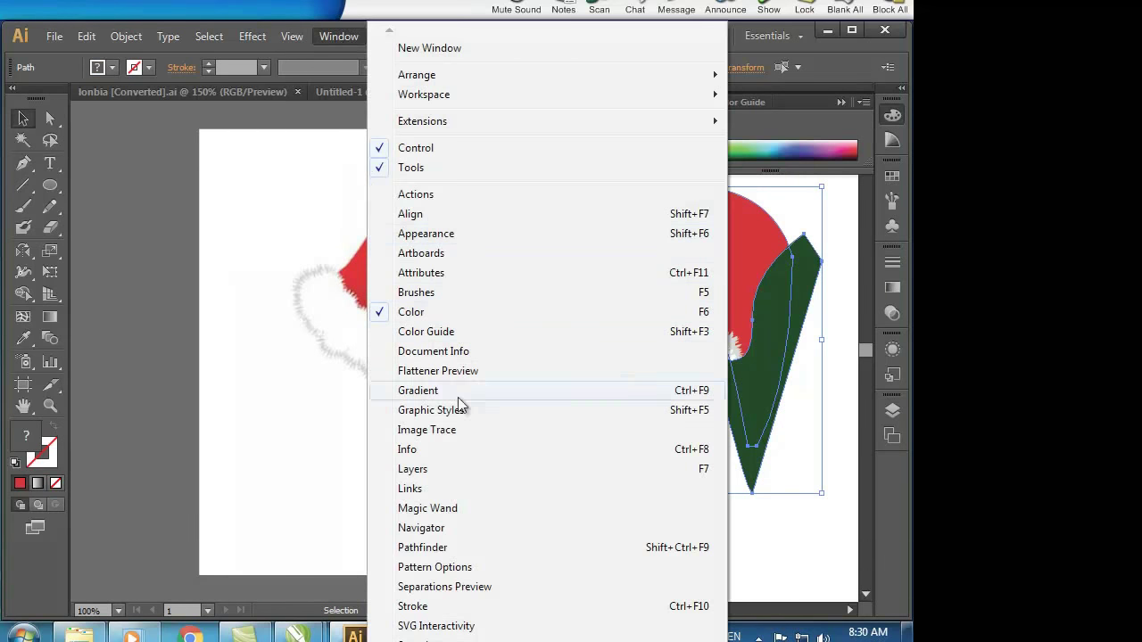
pyautogui.click(437, 548)
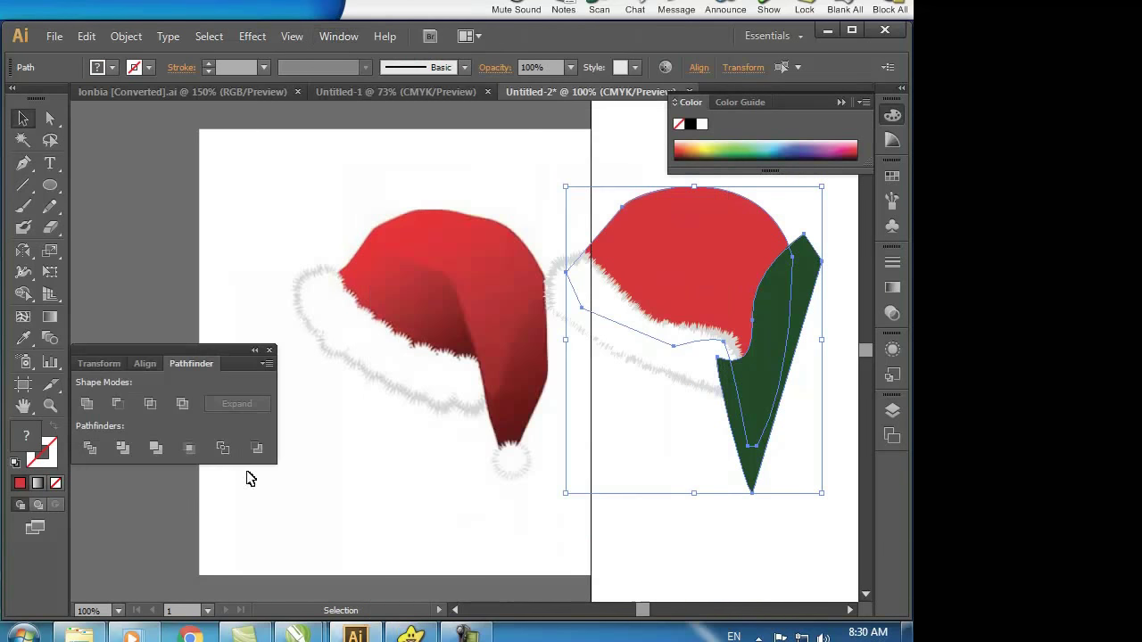
pyautogui.click(150, 406)
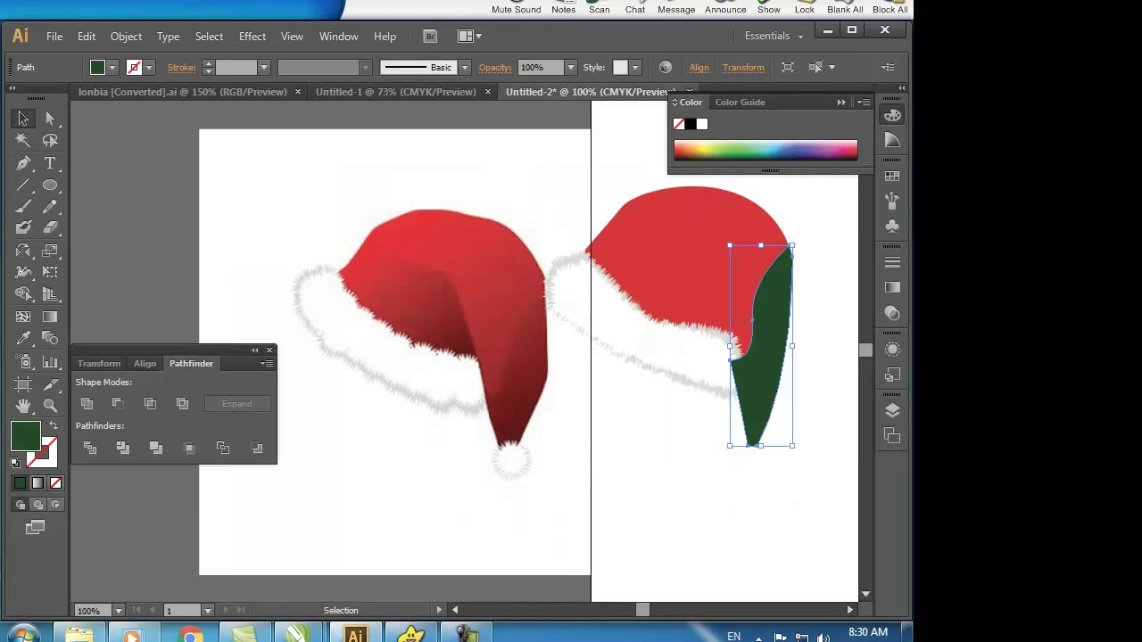
# Give the side panel a gradient fill and set its dark end to deep red in CMYK
pyautogui.press('i')
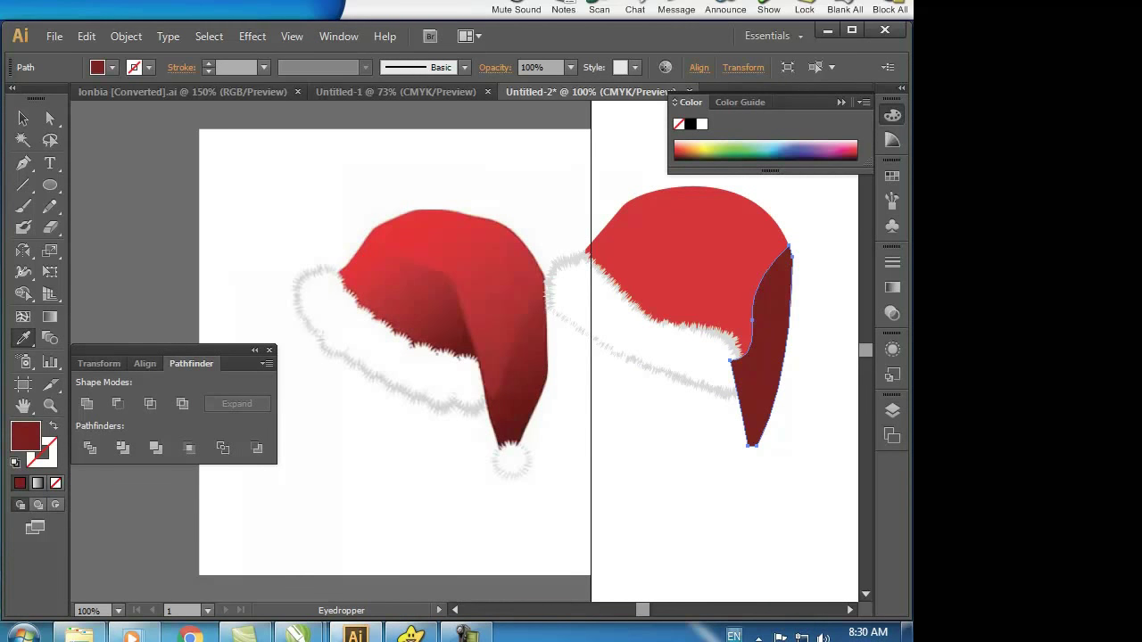
pyautogui.click(37, 483)
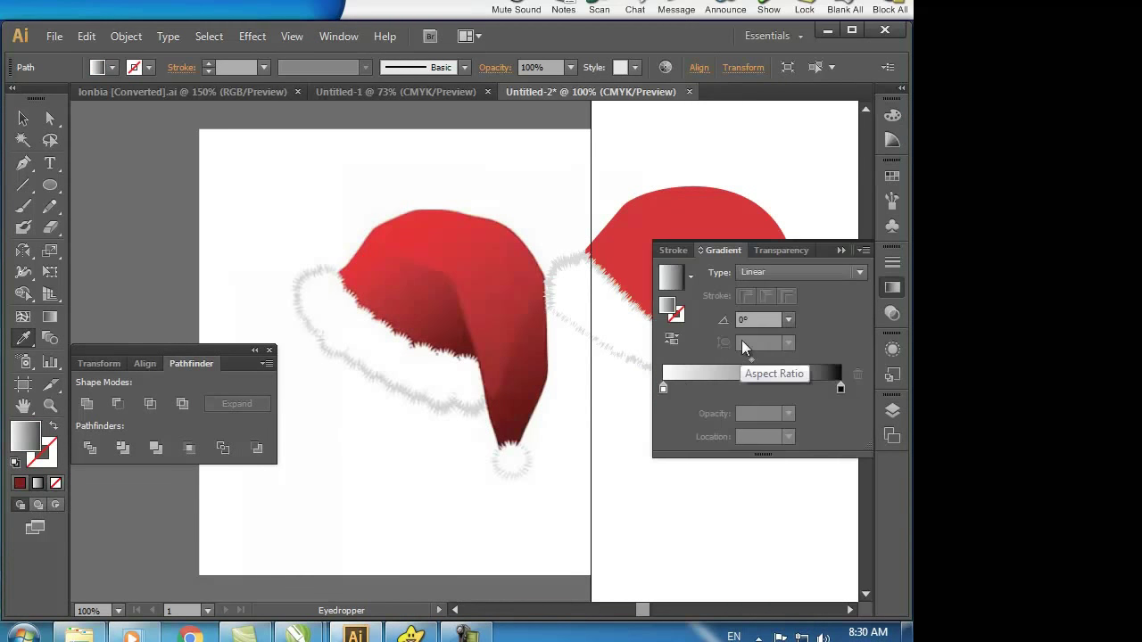
pyautogui.doubleClick(841, 387)
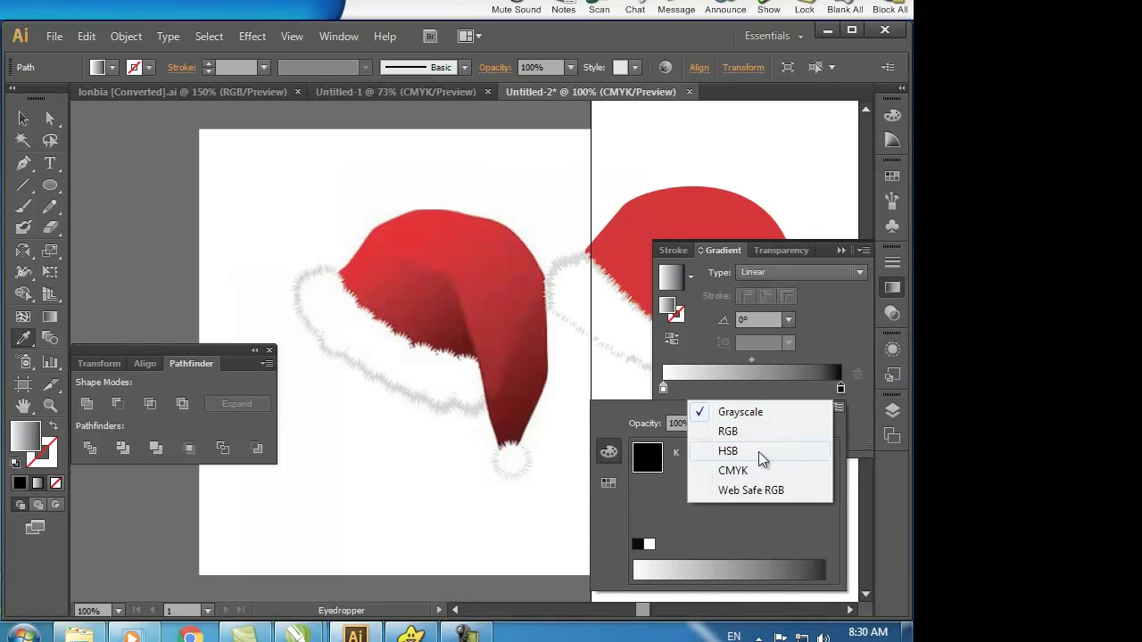
pyautogui.click(758, 470)
pyautogui.moveTo(649, 562); pyautogui.dragTo(644, 577)
pyautogui.moveTo(708, 455); pyautogui.dragTo(689, 457)
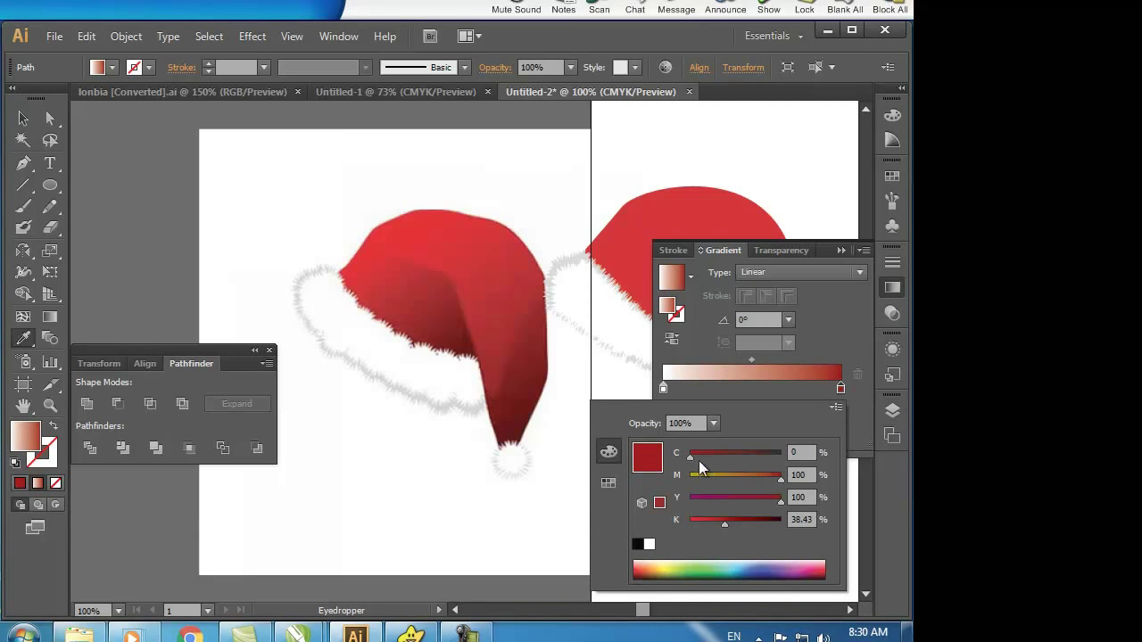
# Change the gradient's white start colour to bright red in CMYK
pyautogui.doubleClick(663, 387)
pyautogui.click(839, 406)
pyautogui.click(773, 470)
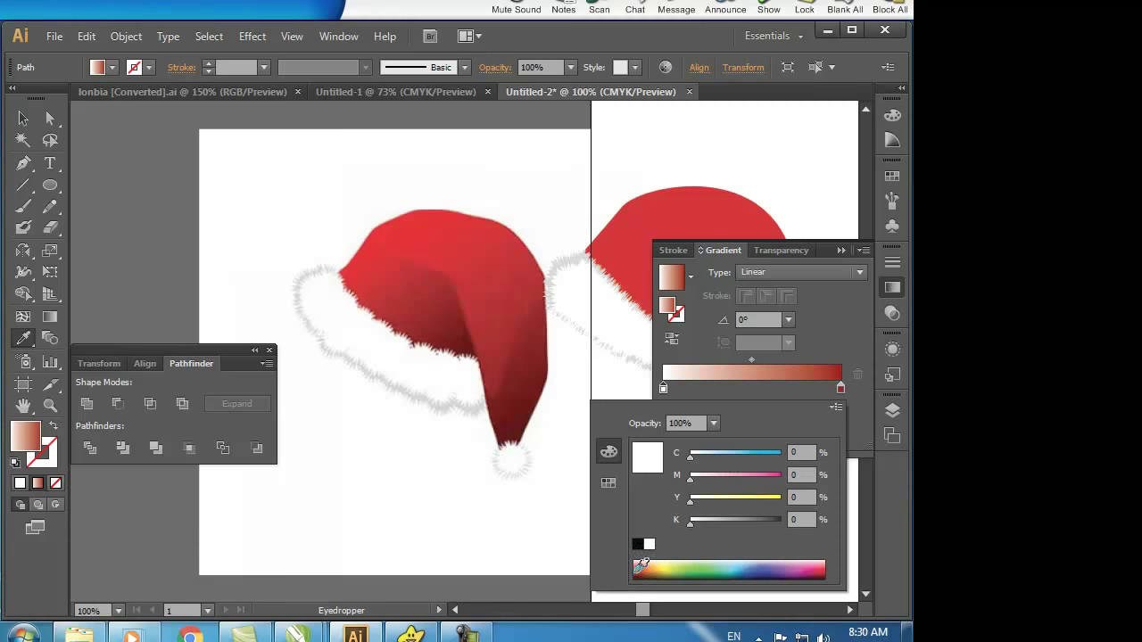
pyautogui.click(642, 565)
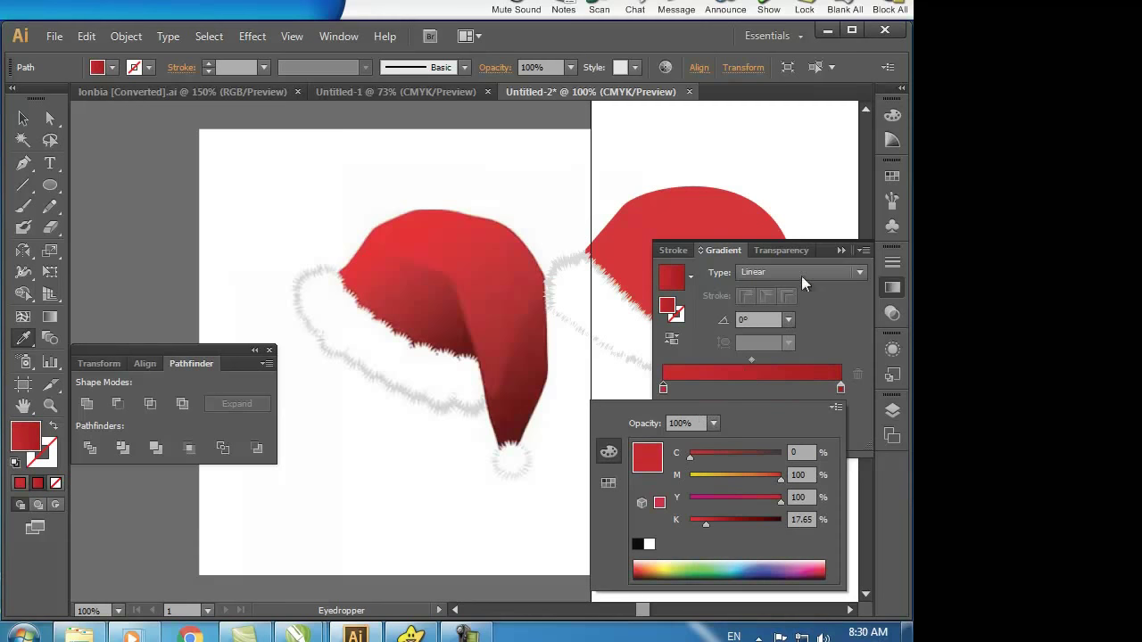
pyautogui.click(842, 249)
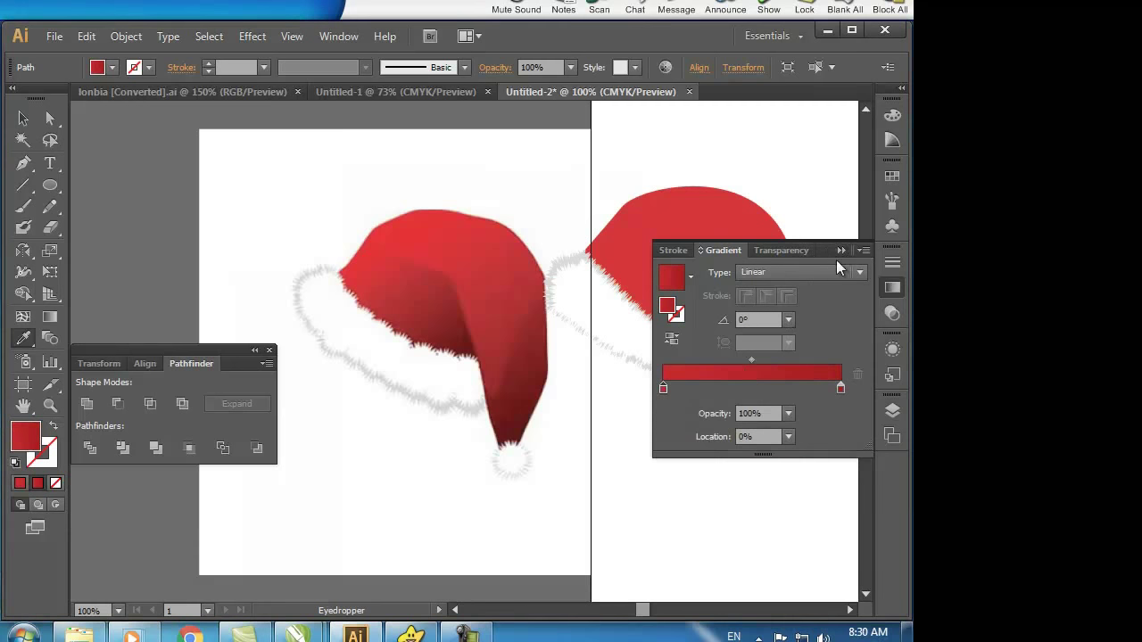
# Drag a vertical gradient down the side panel from the hat top toward its tip
pyautogui.click(50, 317)
pyautogui.moveTo(761, 290); pyautogui.dragTo(761, 359)
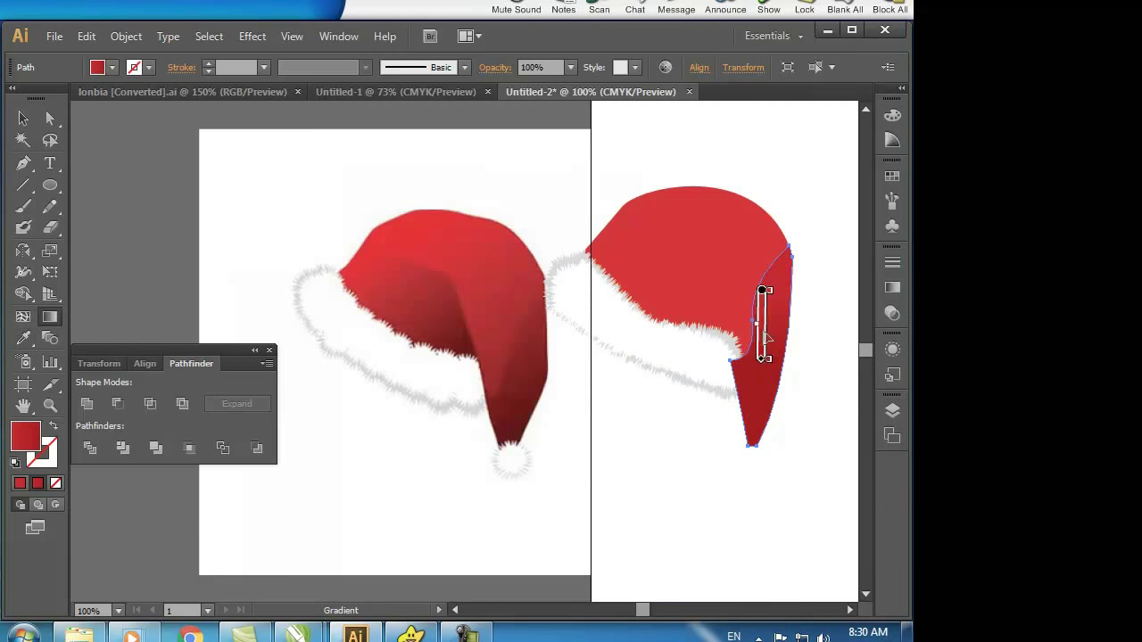
pyautogui.moveTo(755, 238); pyautogui.dragTo(773, 460)
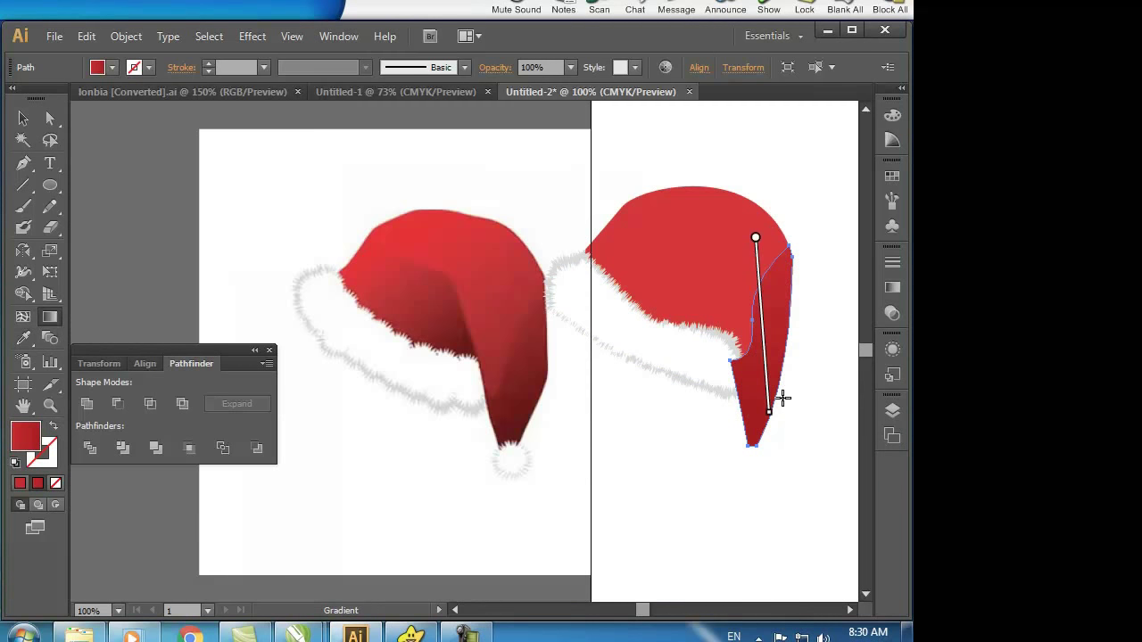
pyautogui.click(50, 118)
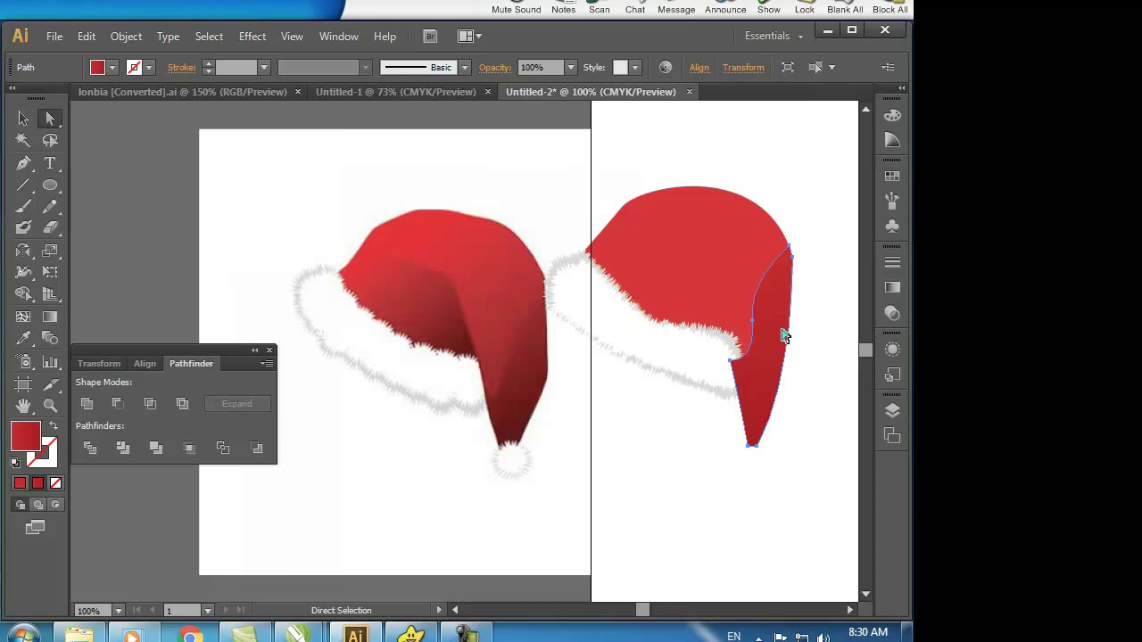
pyautogui.click(50, 316)
pyautogui.moveTo(758, 293); pyautogui.dragTo(773, 396)
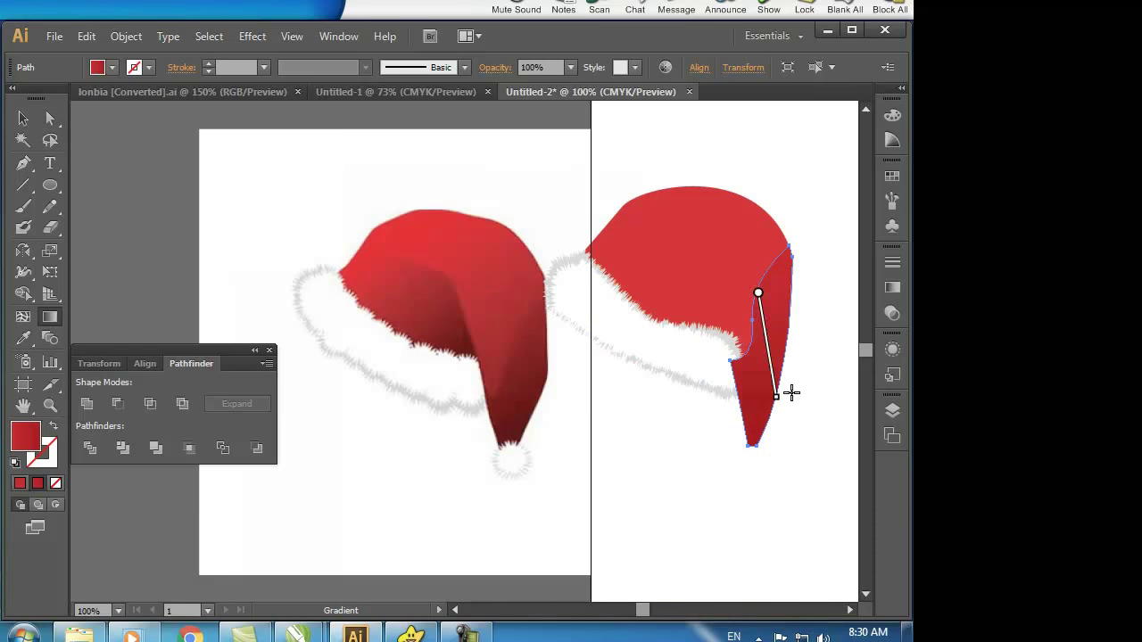
# Redraw the side panel gradient along the panel's length at about -80.3°
pyautogui.doubleClick(751, 298)
pyautogui.click(721, 293)
pyautogui.moveTo(745, 240); pyautogui.dragTo(747, 239)
pyautogui.moveTo(757, 292); pyautogui.dragTo(776, 397)
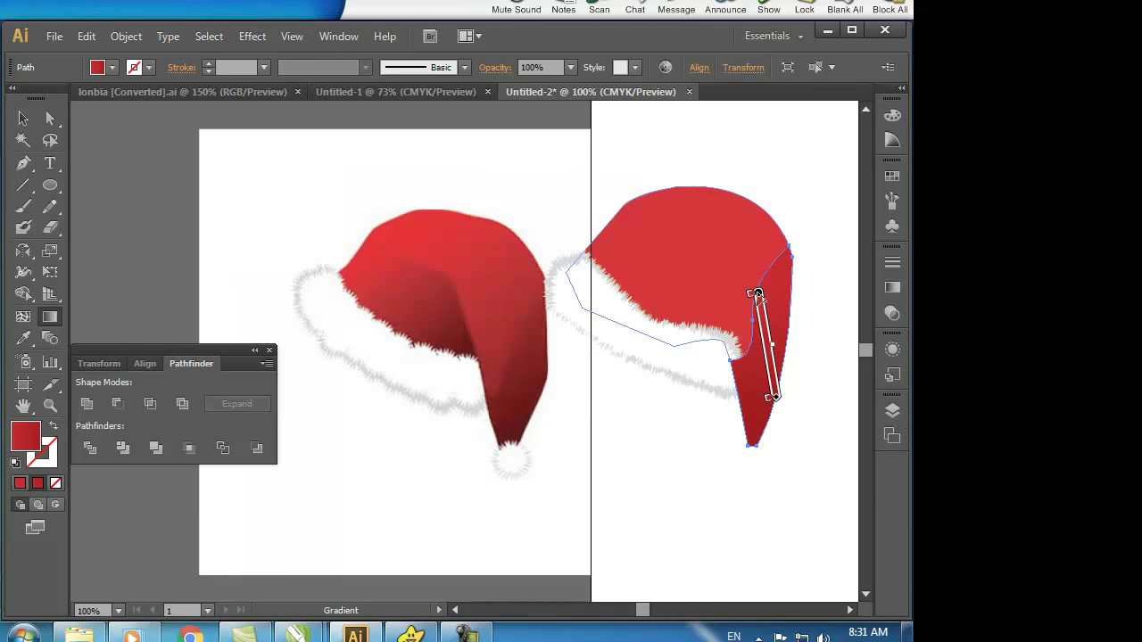
pyautogui.doubleClick(757, 295)
pyautogui.click(761, 279)
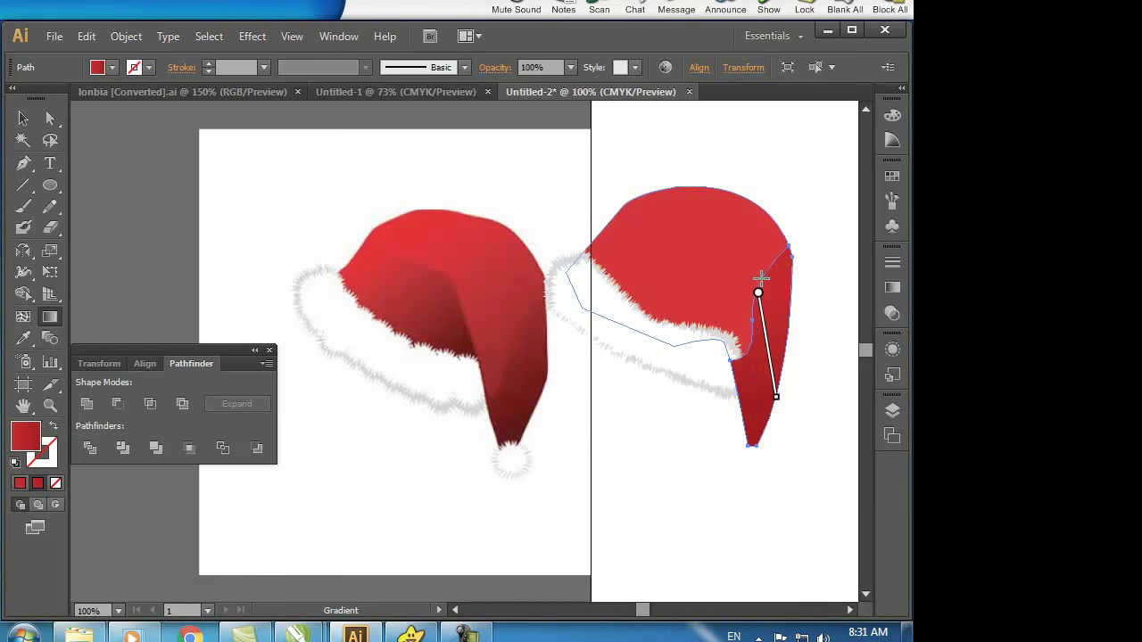
# Set the gradient's start stop to a red sampled from the hat with the Eyedropper
pyautogui.click(893, 287)
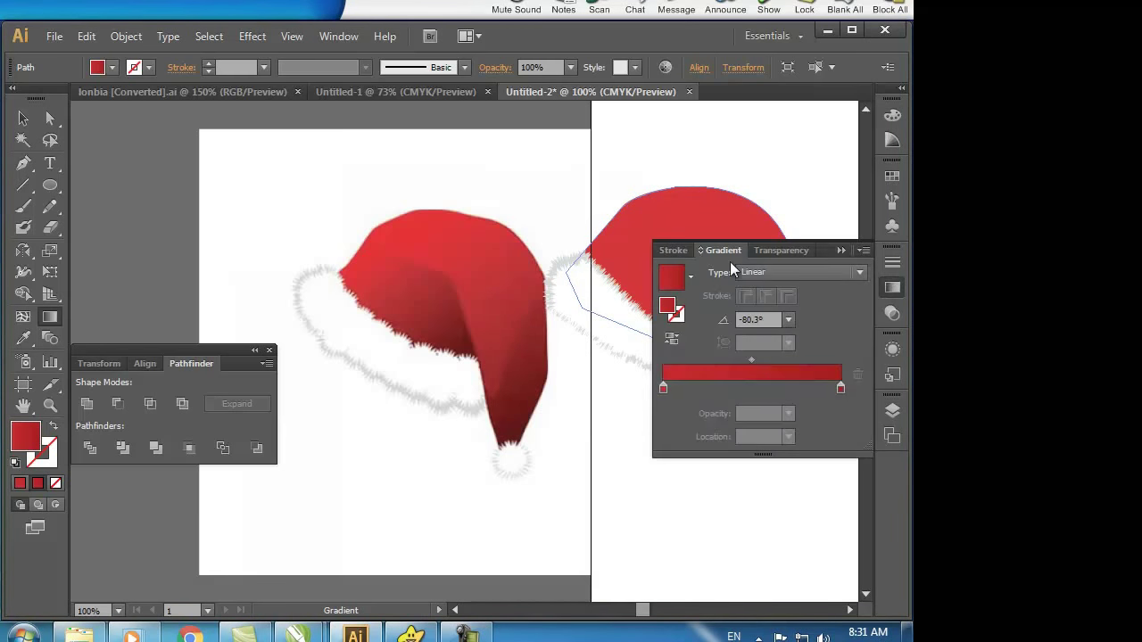
pyautogui.click(662, 388)
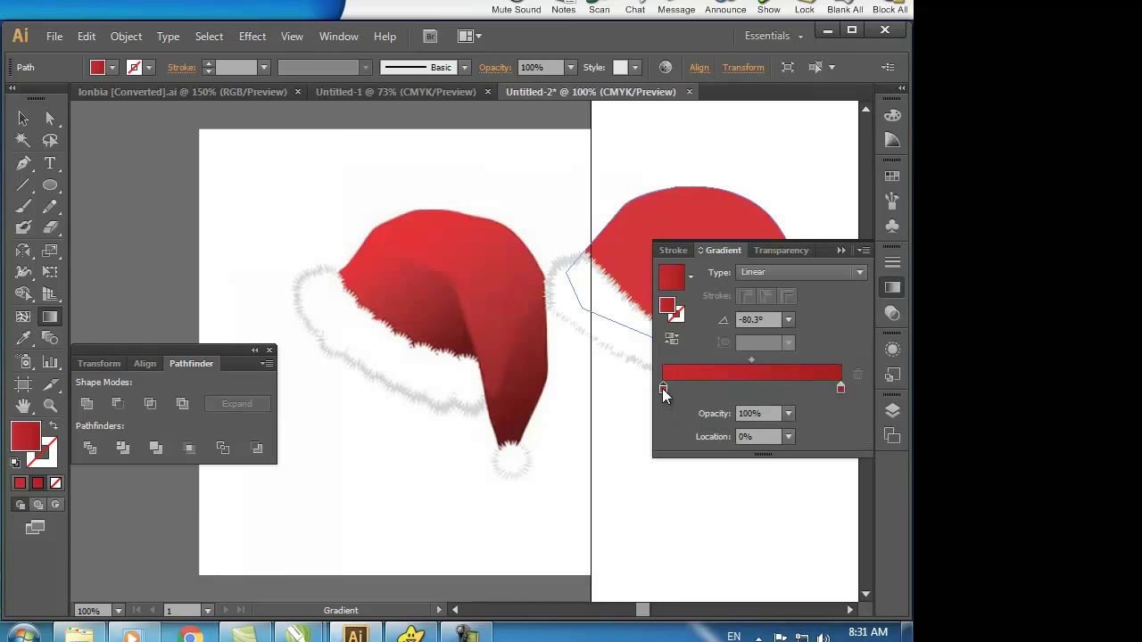
pyautogui.press('i')
pyautogui.click(677, 216)
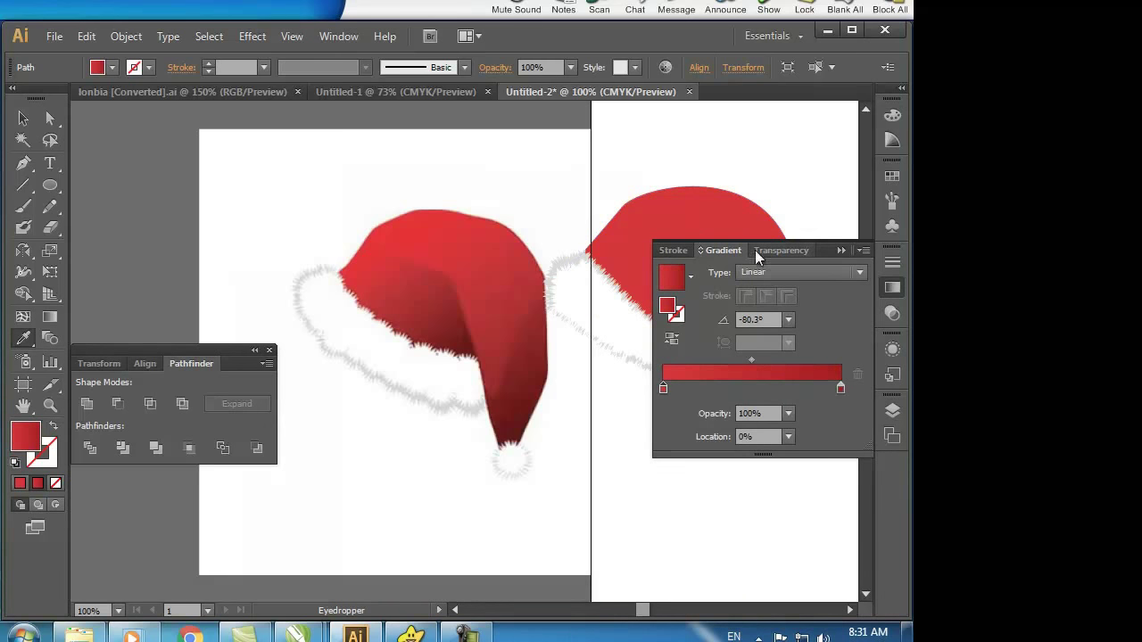
pyautogui.click(841, 250)
pyautogui.click(24, 119)
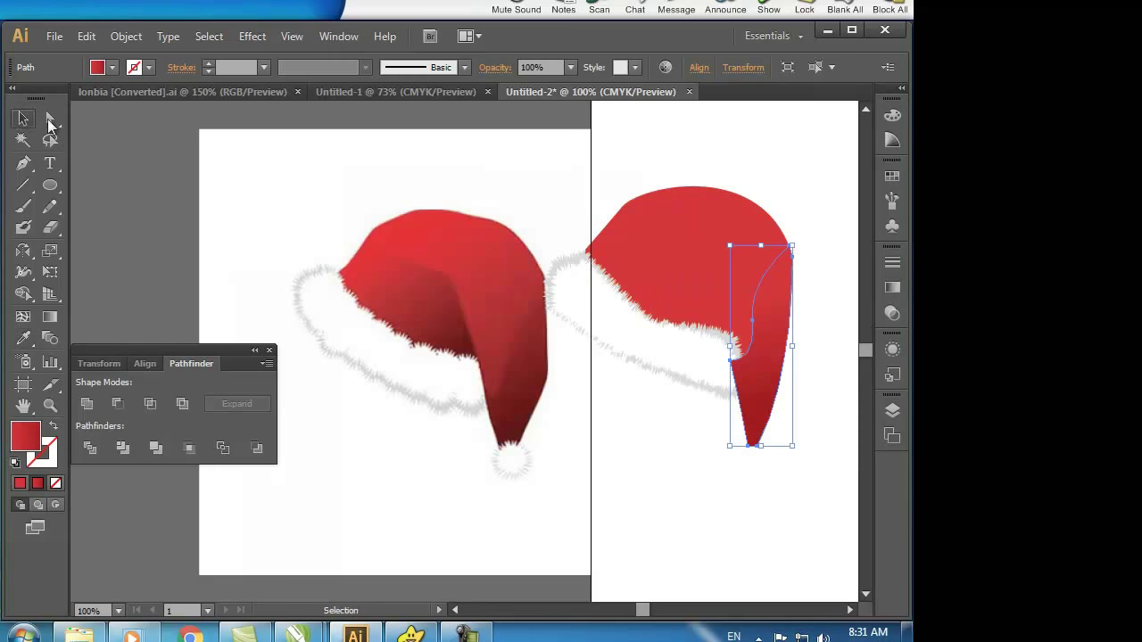
pyautogui.click(765, 189)
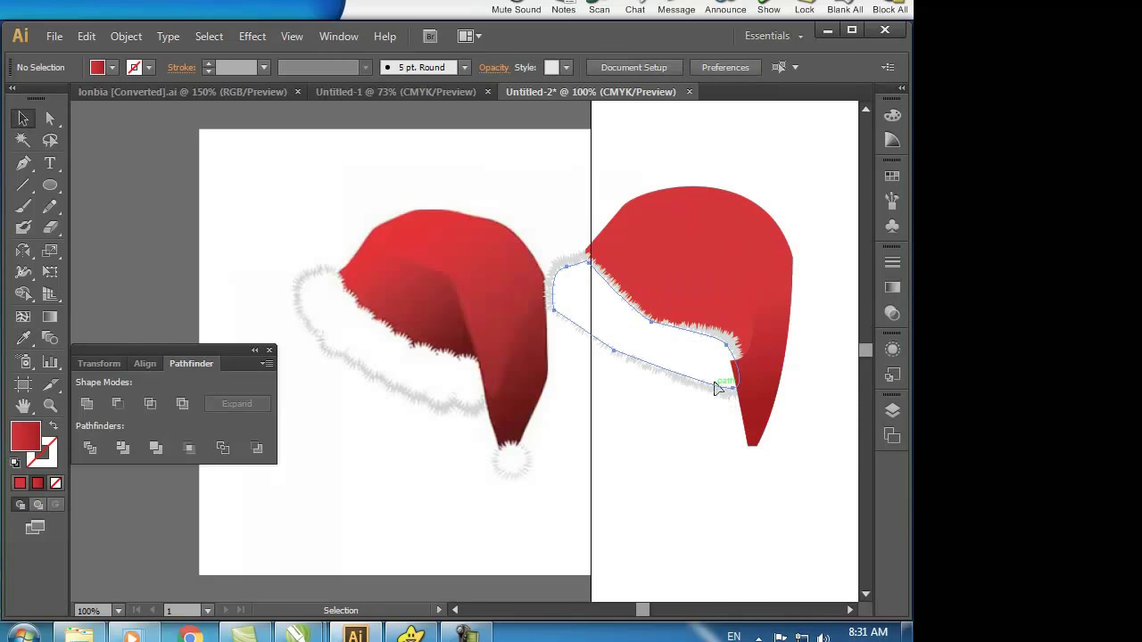
pyautogui.click(684, 390)
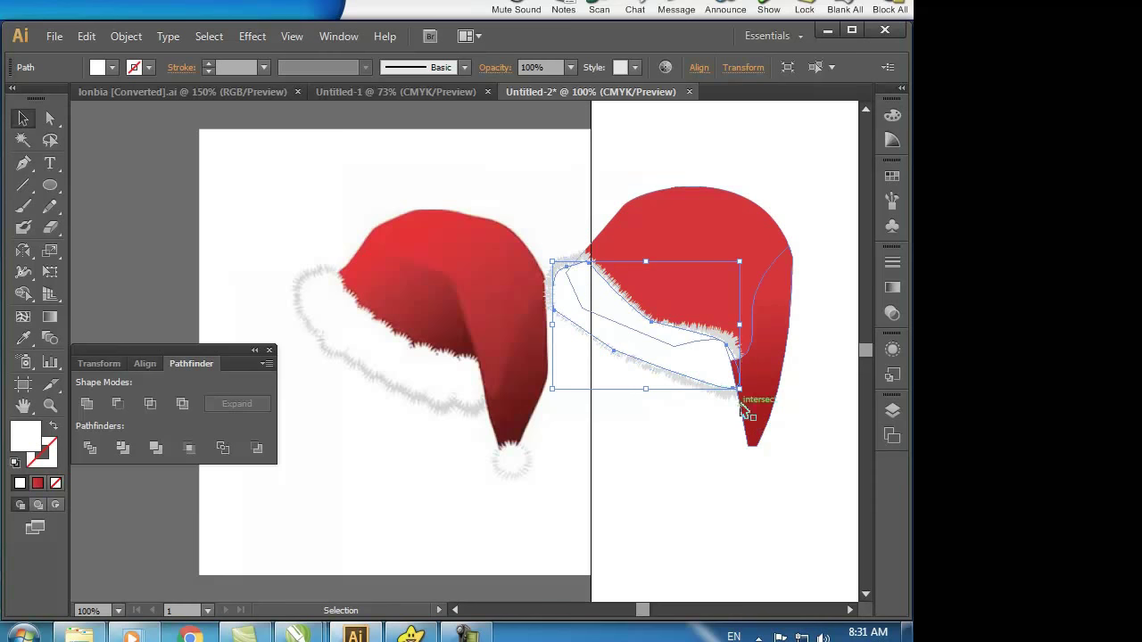
pyautogui.click(791, 474)
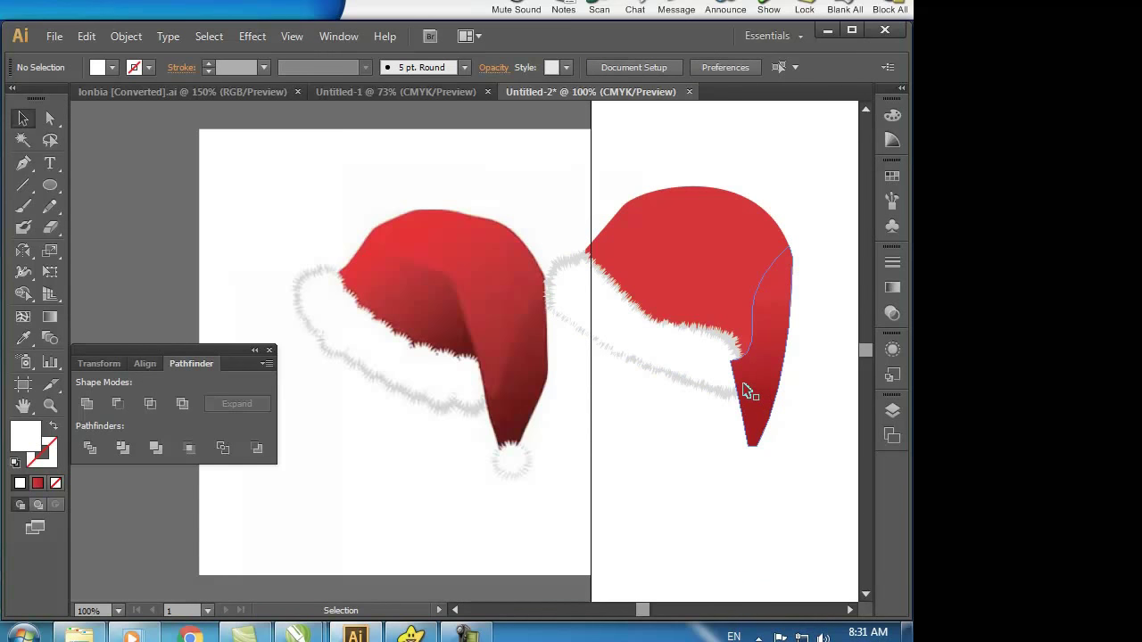
pyautogui.click(746, 384)
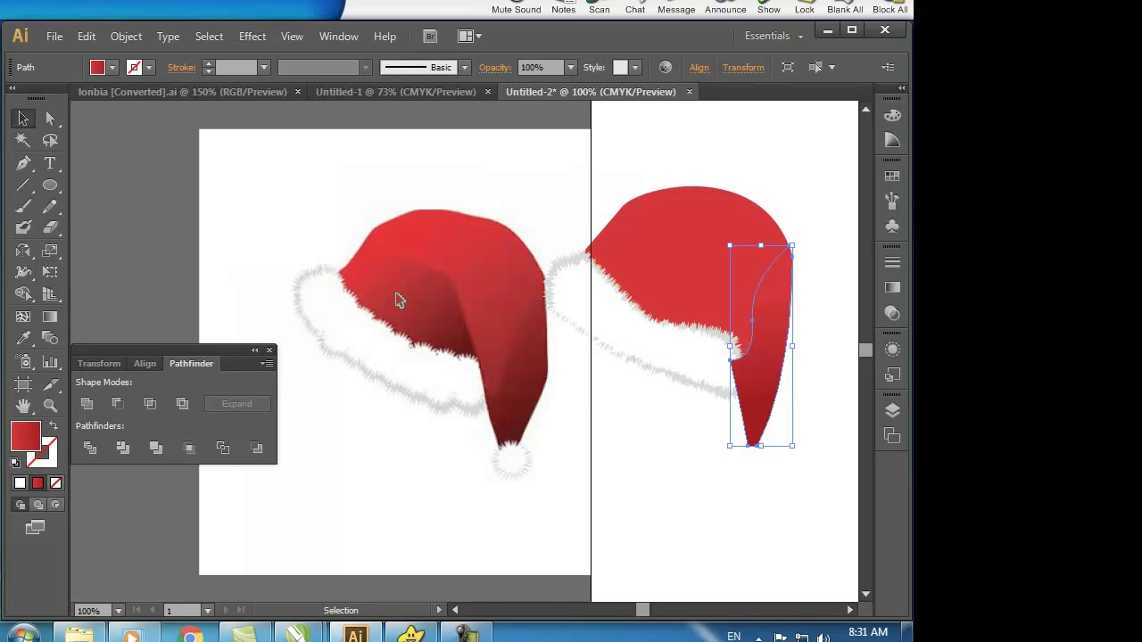
pyautogui.click(29, 168)
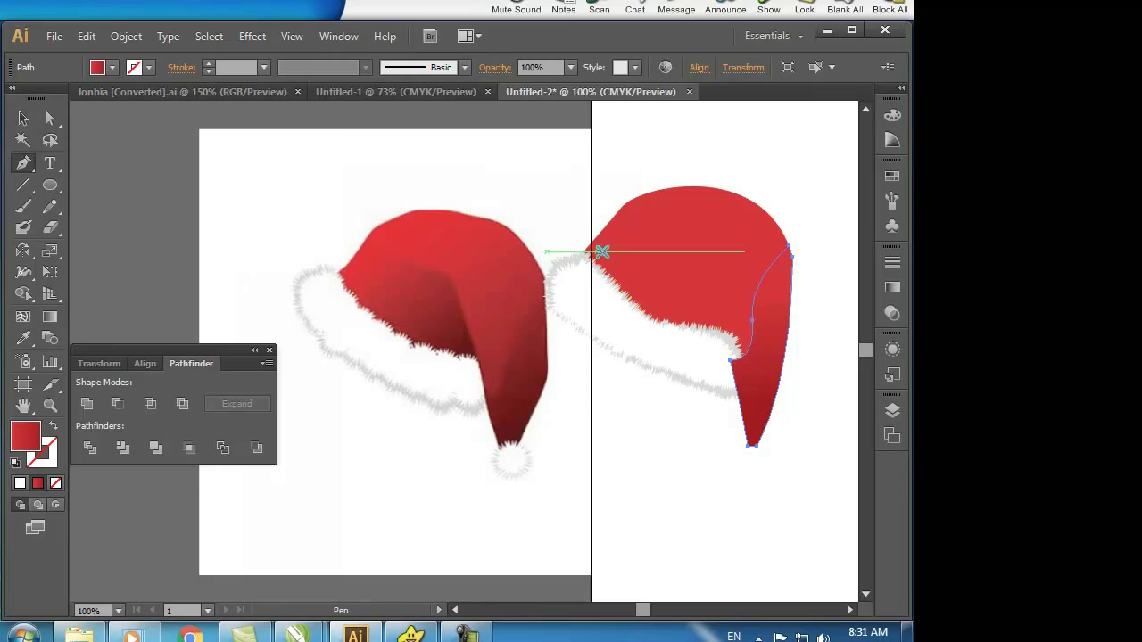
# Draw a new shading shape over the hat's upper-left area and fill it green
pyautogui.click(603, 191)
pyautogui.click(725, 263)
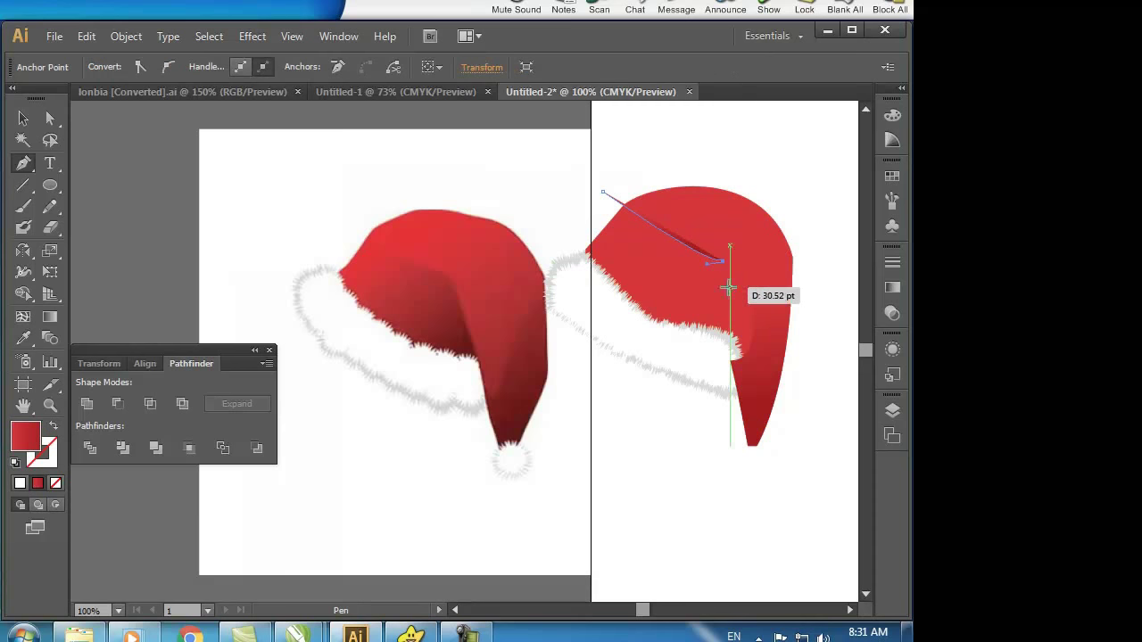
pyautogui.click(730, 358)
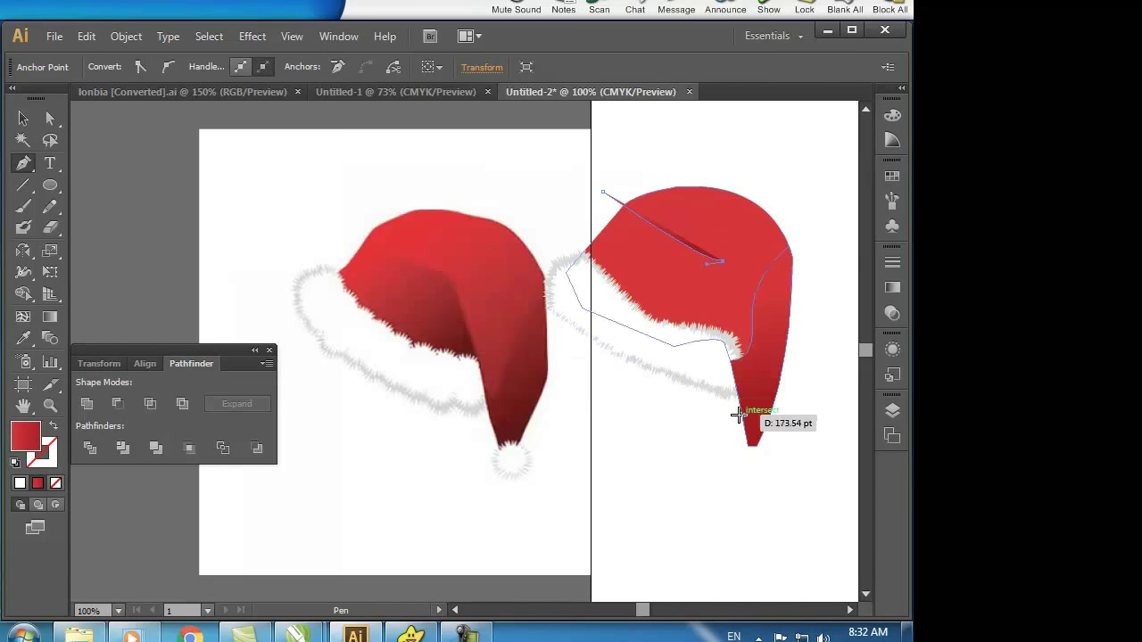
pyautogui.moveTo(738, 423)
pyautogui.mouseDown()
pyautogui.moveTo(727, 479)
pyautogui.moveTo(754, 496)
pyautogui.mouseUp()
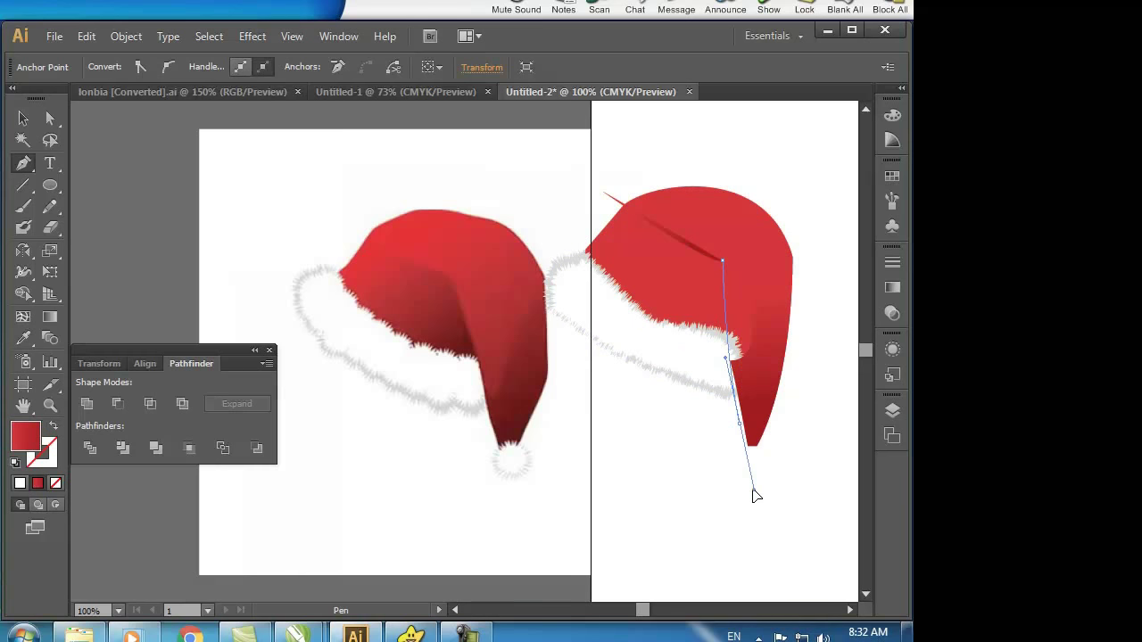
pyautogui.moveTo(754, 496); pyautogui.dragTo(755, 491)
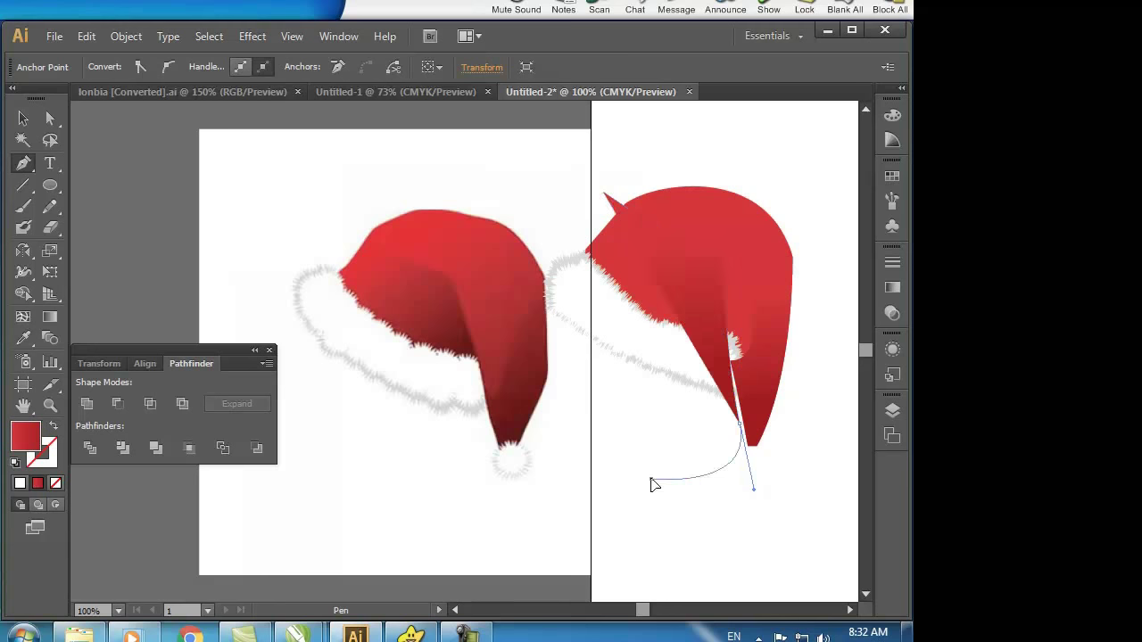
pyautogui.click(651, 478)
pyautogui.click(500, 274)
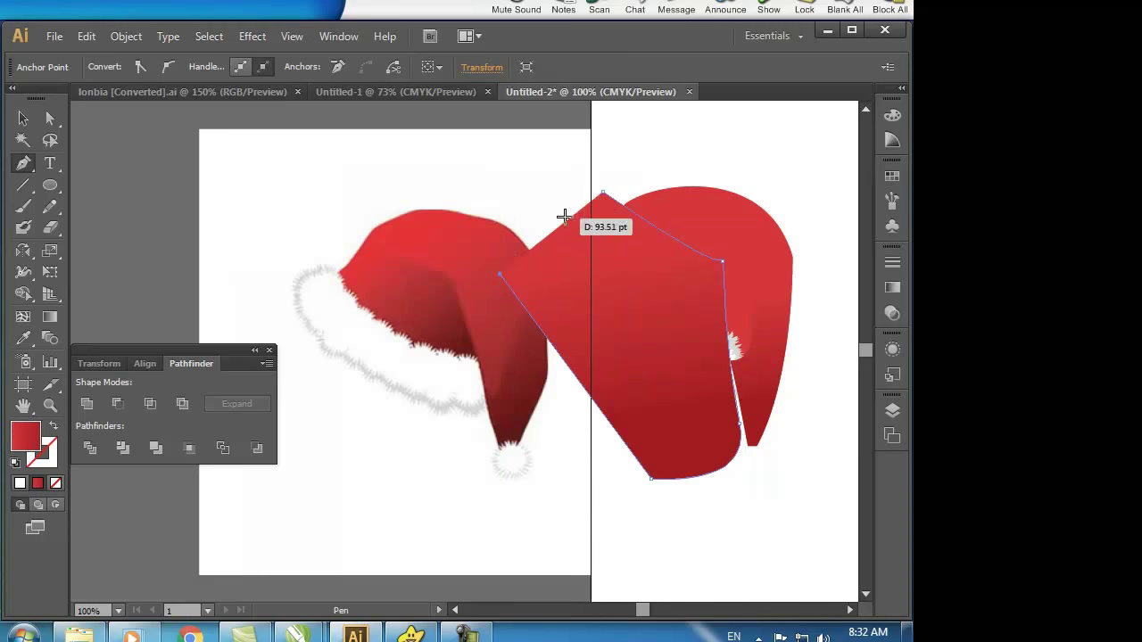
pyautogui.click(603, 193)
pyautogui.click(892, 115)
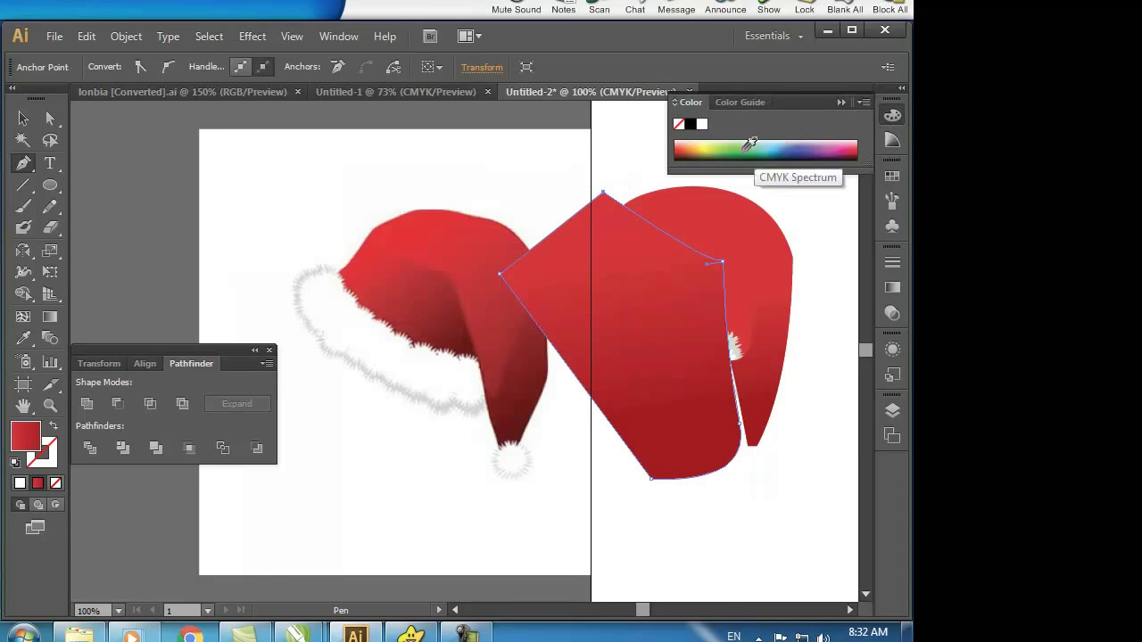
pyautogui.click(747, 148)
# Paste a front copy of the hat body and intersect it with the green shape
pyautogui.press('v')
pyautogui.click(765, 234)
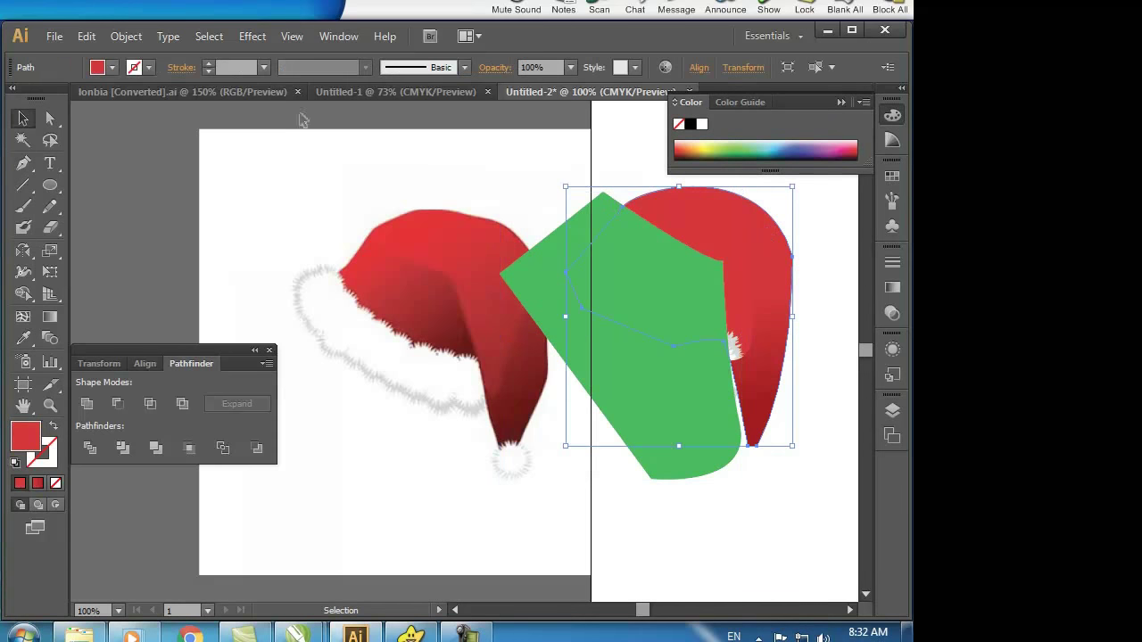
pyautogui.click(87, 35)
pyautogui.click(113, 123)
pyautogui.click(86, 36)
pyautogui.click(134, 164)
pyautogui.click(151, 404)
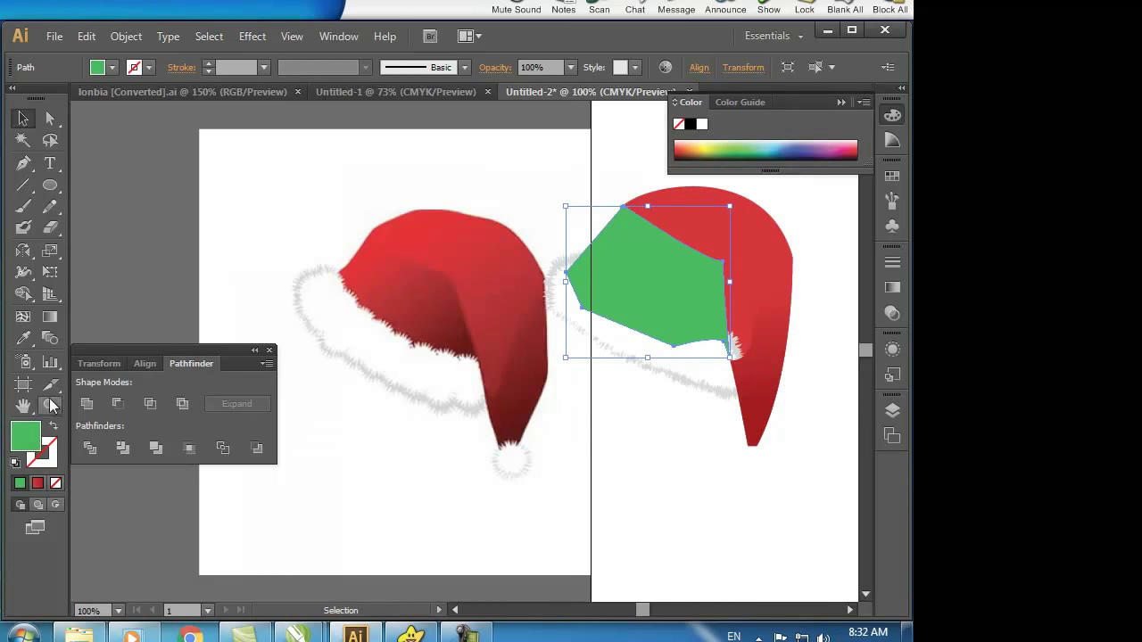
# Fill the trimmed panel with the hat's red and drag a gradient darkening downward
pyautogui.press('i')
pyautogui.click(414, 294)
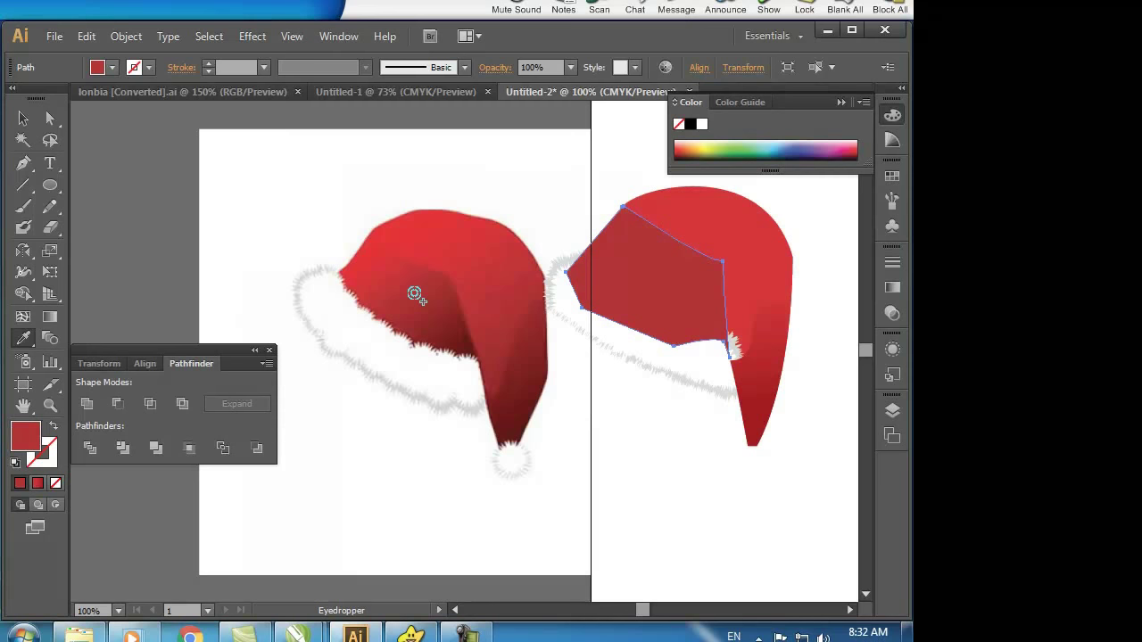
pyautogui.click(50, 317)
pyautogui.click(665, 296)
pyautogui.moveTo(628, 250); pyautogui.dragTo(747, 459)
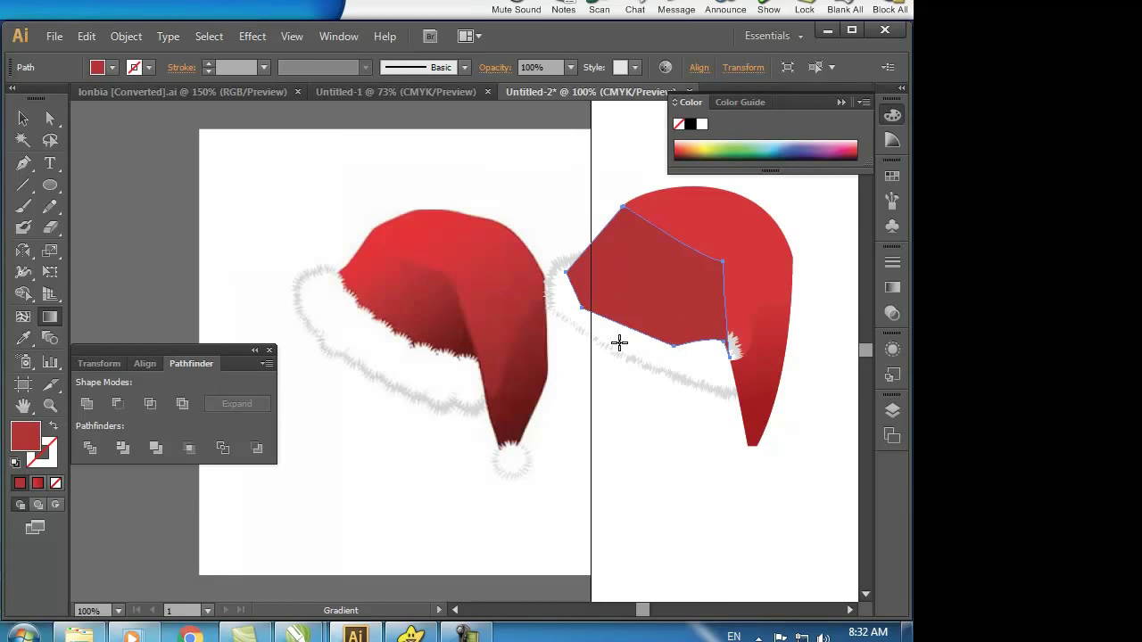
# Select the hat's left side panel and check its Gradient panel settings
pyautogui.press('v')
pyautogui.hotkey('ctrl', 'shift', 'a')
pyautogui.click(632, 275)
pyautogui.click(37, 482)
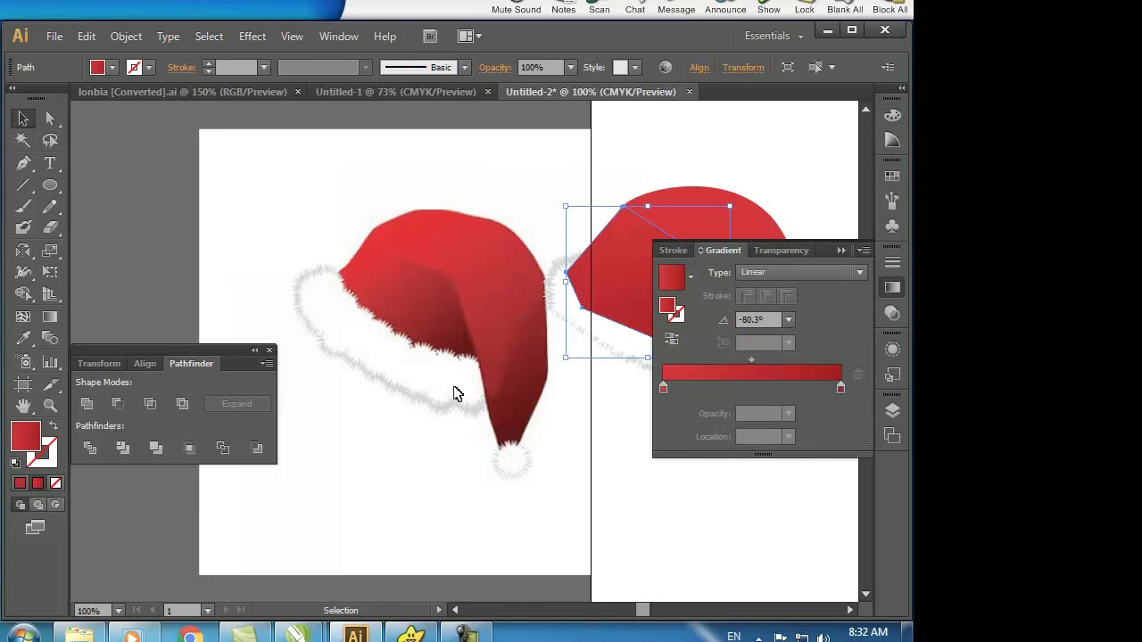
pyautogui.click(842, 249)
# Angle the panel's gradient diagonally down toward the lower brim, then deselect
pyautogui.click(50, 317)
pyautogui.moveTo(630, 252); pyautogui.dragTo(701, 361)
pyautogui.moveTo(634, 277); pyautogui.dragTo(719, 286)
pyautogui.moveTo(634, 243); pyautogui.dragTo(711, 330)
pyautogui.moveTo(662, 259); pyautogui.dragTo(732, 343)
pyautogui.moveTo(644, 274); pyautogui.dragTo(704, 348)
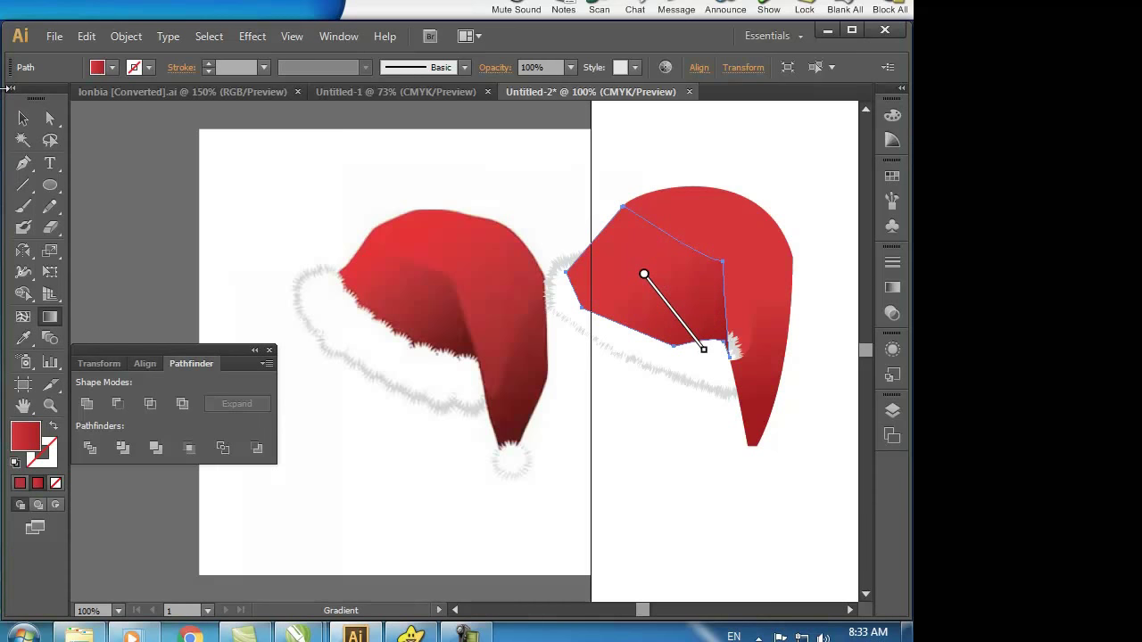
pyautogui.click(24, 118)
pyautogui.click(327, 163)
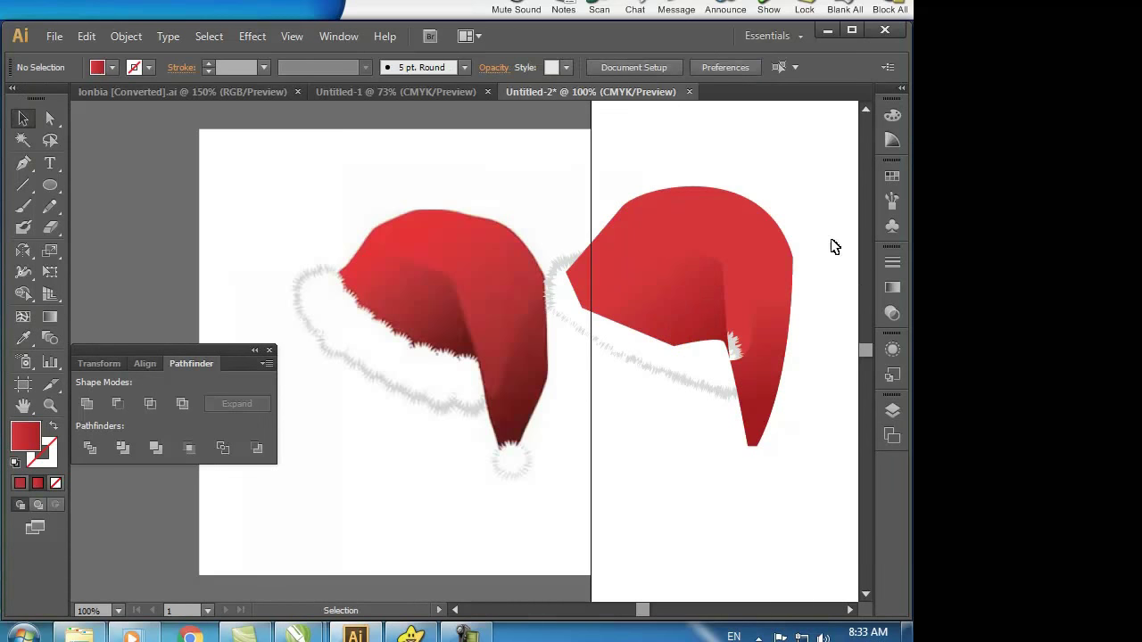
# Nudge the white fur brim into place and group its pieces
pyautogui.click(612, 352)
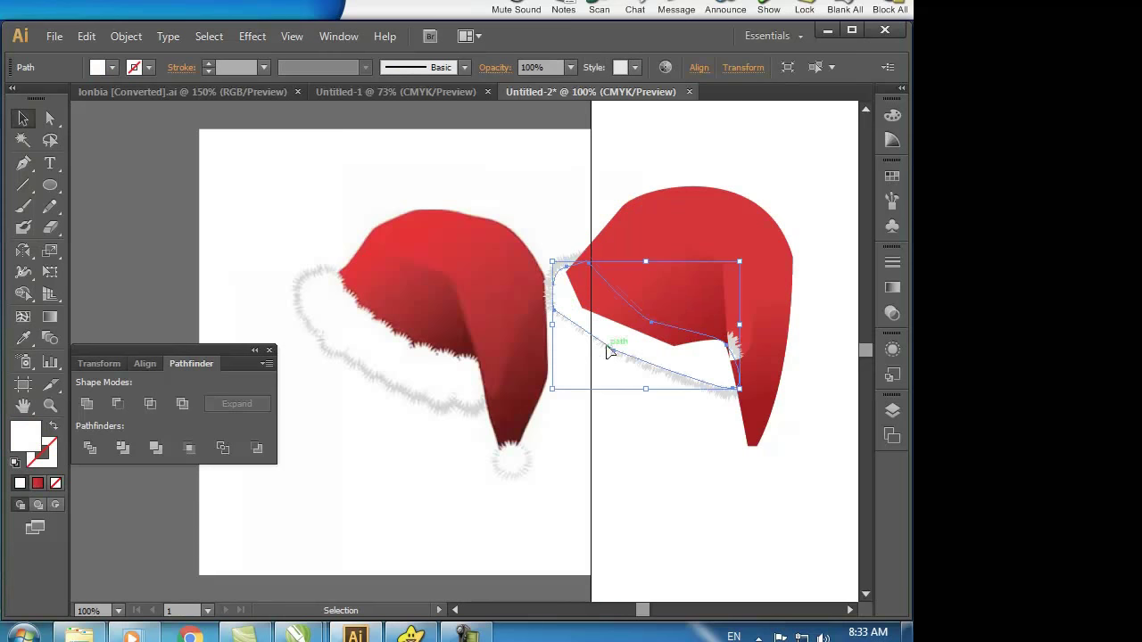
pyautogui.moveTo(558, 274); pyautogui.dragTo(565, 259)
pyautogui.rightClick(566, 259)
pyautogui.click(614, 354)
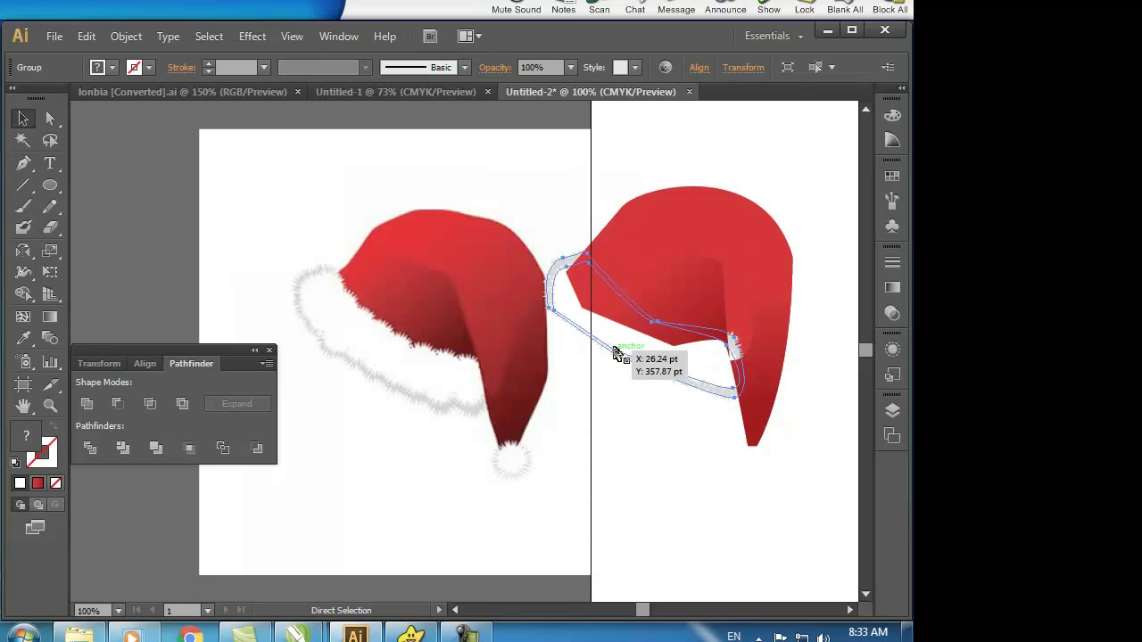
pyautogui.click(719, 479)
# Try bringing the hat path forward over the fur, undo it, and select the right hat body
pyautogui.click(687, 318)
pyautogui.rightClick(682, 311)
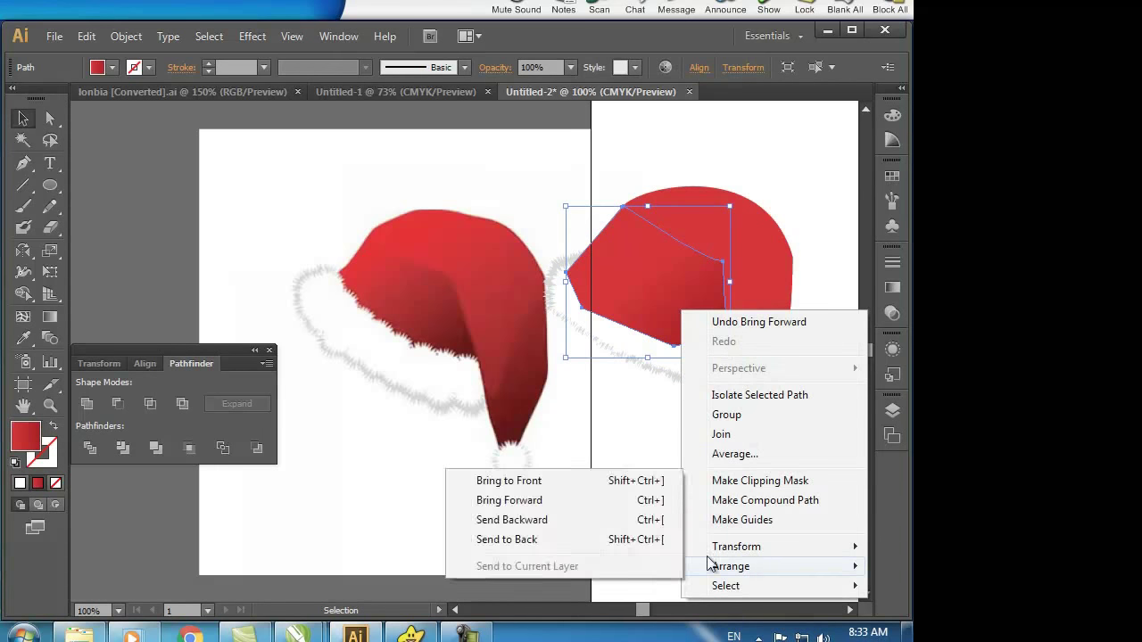
pyautogui.click(574, 503)
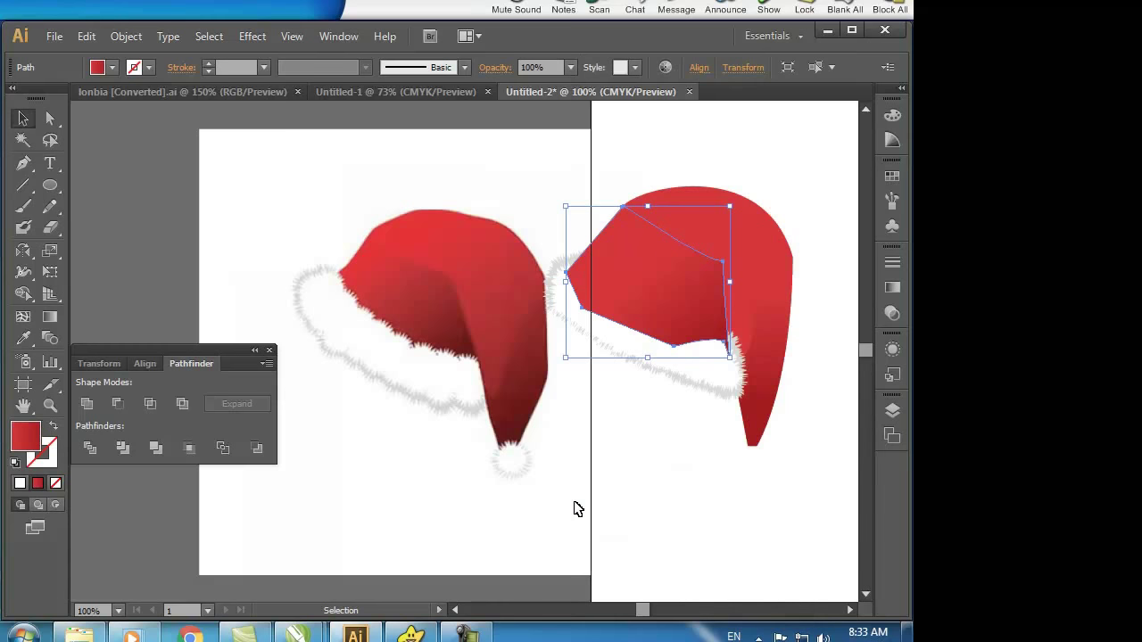
pyautogui.hotkey('ctrl', 'z')
pyautogui.press('v')
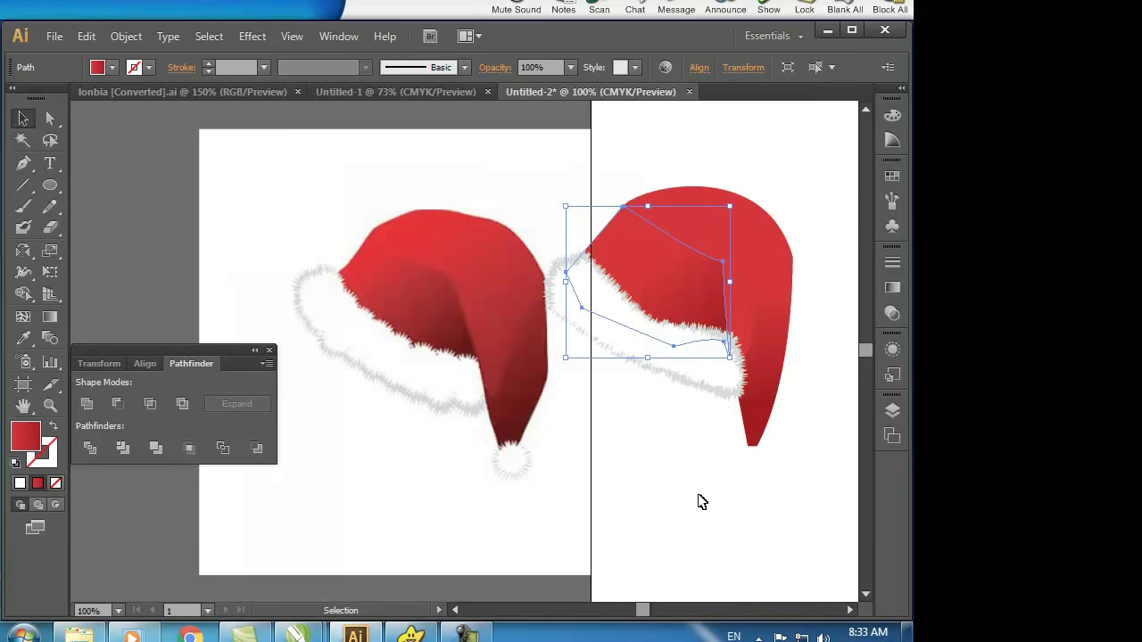
pyautogui.click(702, 500)
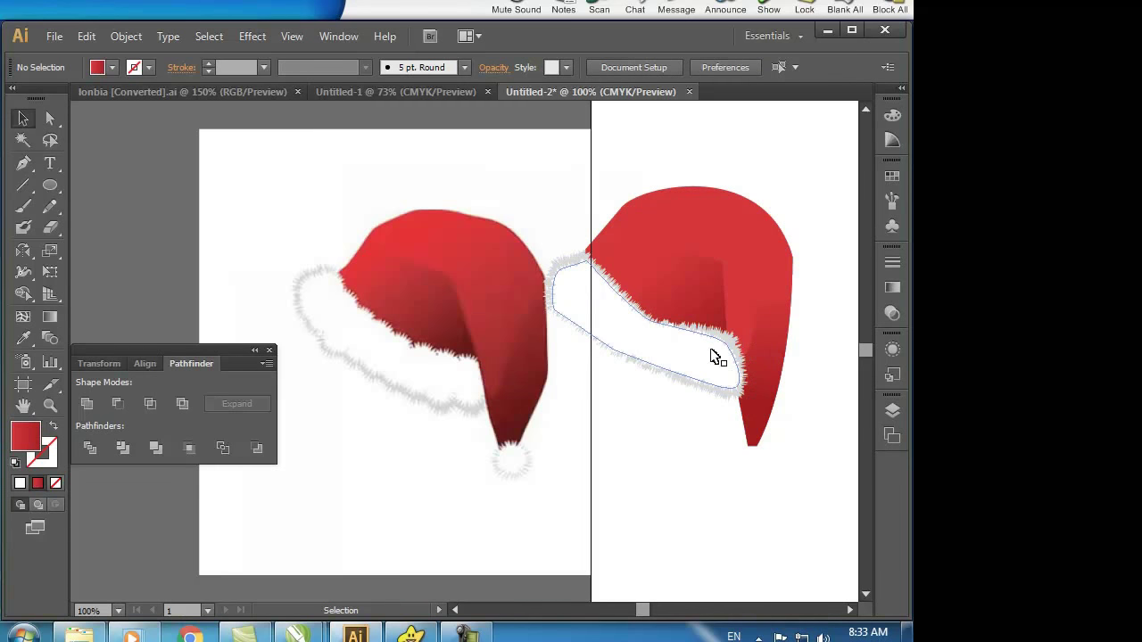
pyautogui.click(740, 306)
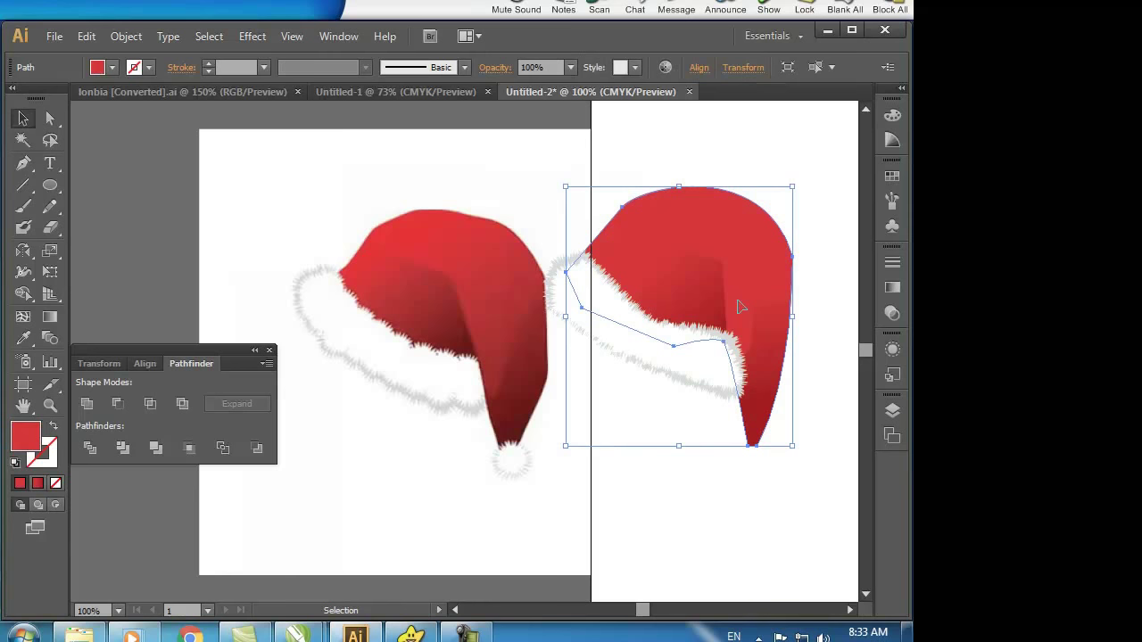
# Draw a four-point panel outline along the right hat's right edge with the Pen tool
pyautogui.click(23, 163)
pyautogui.click(801, 239)
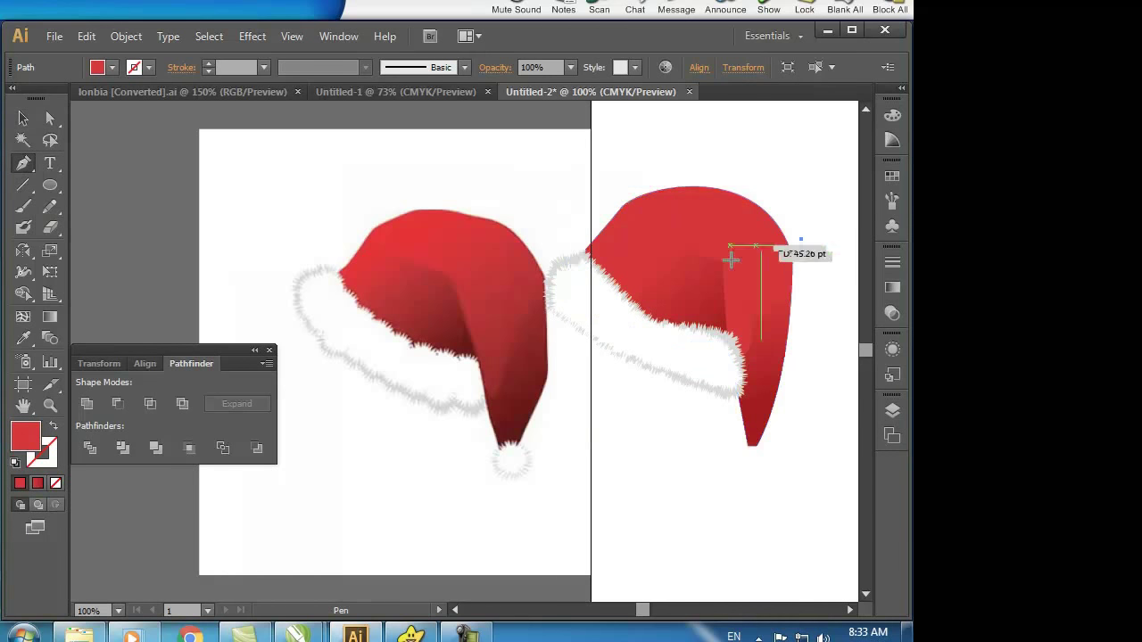
pyautogui.click(725, 316)
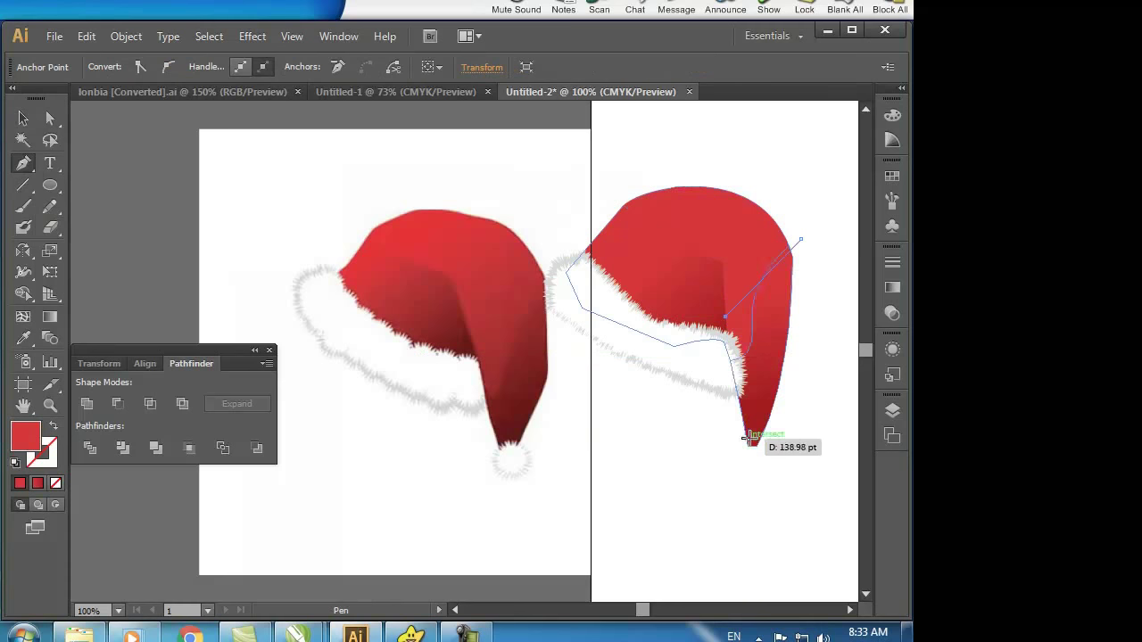
pyautogui.click(718, 460)
pyautogui.click(789, 488)
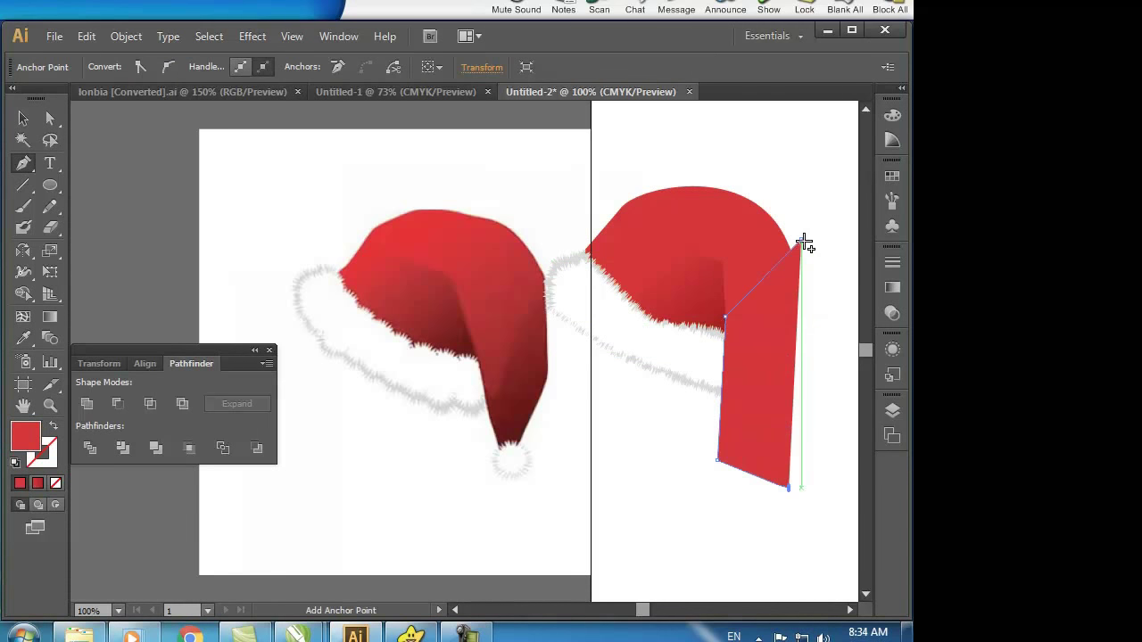
pyautogui.click(801, 239)
# Intersect a front copy of the hat body with the panel and fill the result green
pyautogui.click(23, 118)
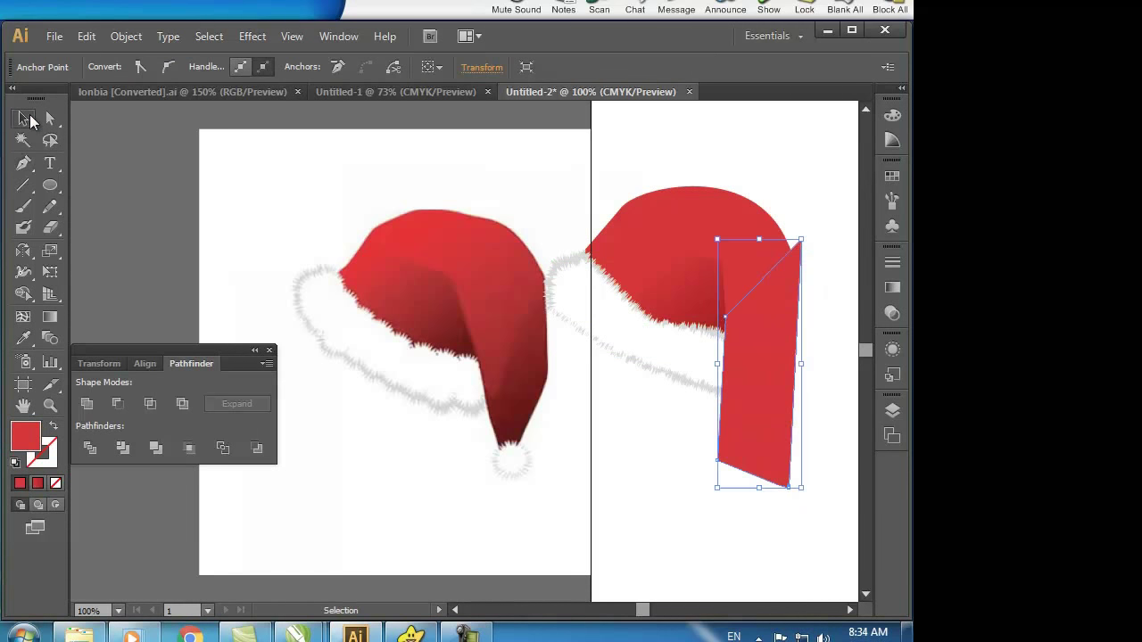
pyautogui.click(698, 203)
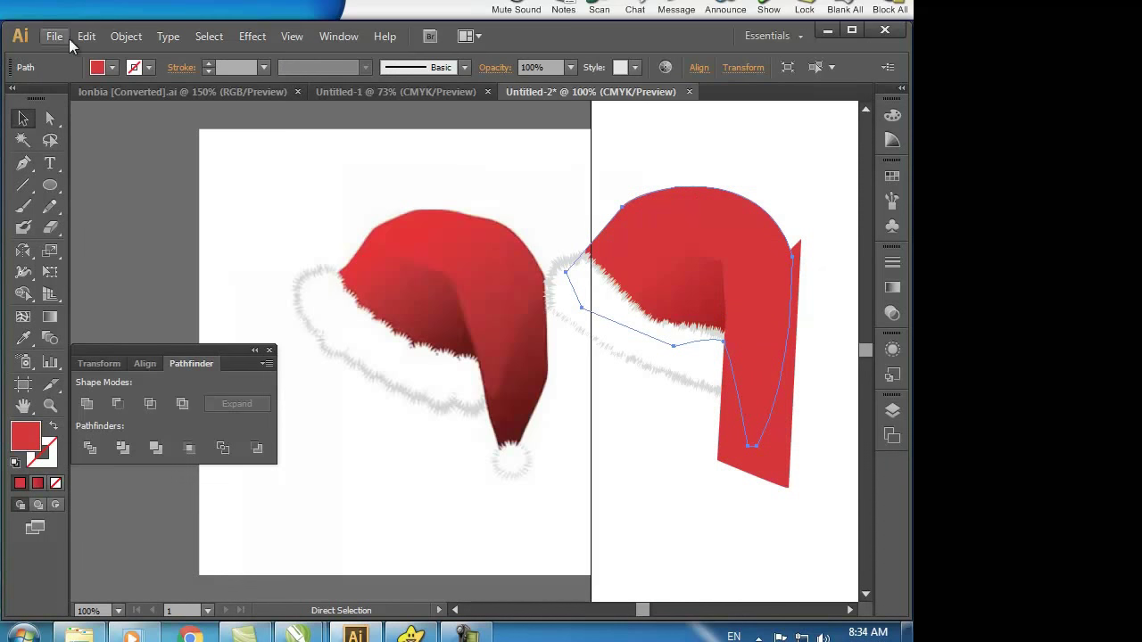
pyautogui.click(87, 37)
pyautogui.click(115, 122)
pyautogui.click(87, 39)
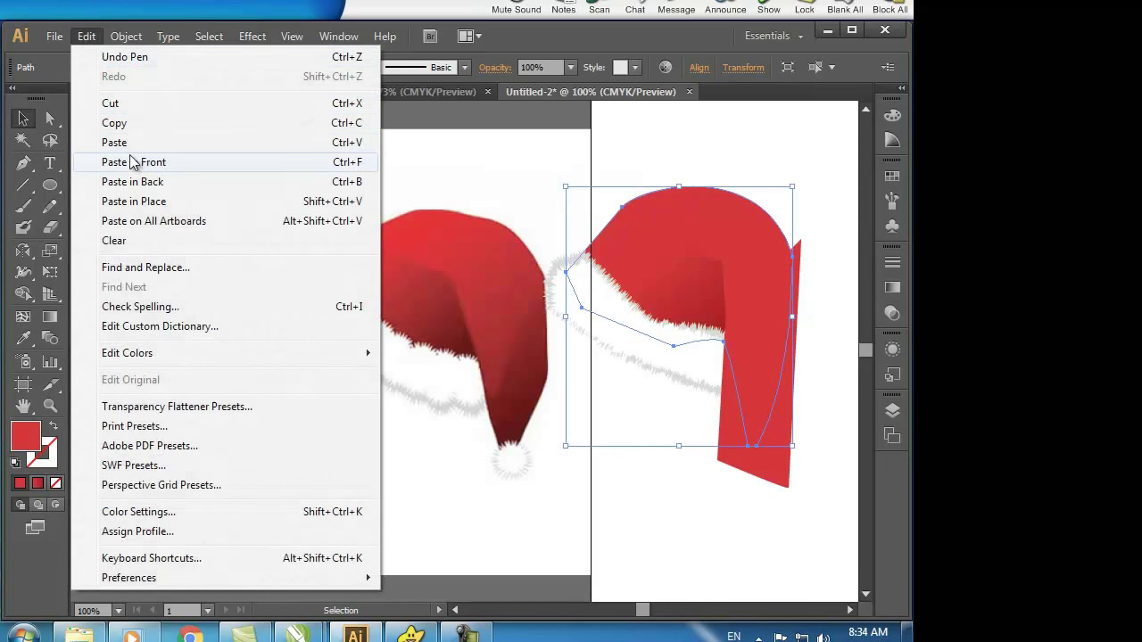
pyautogui.click(133, 161)
pyautogui.keyDown('shift'); pyautogui.click(782, 468); pyautogui.keyUp('shift')
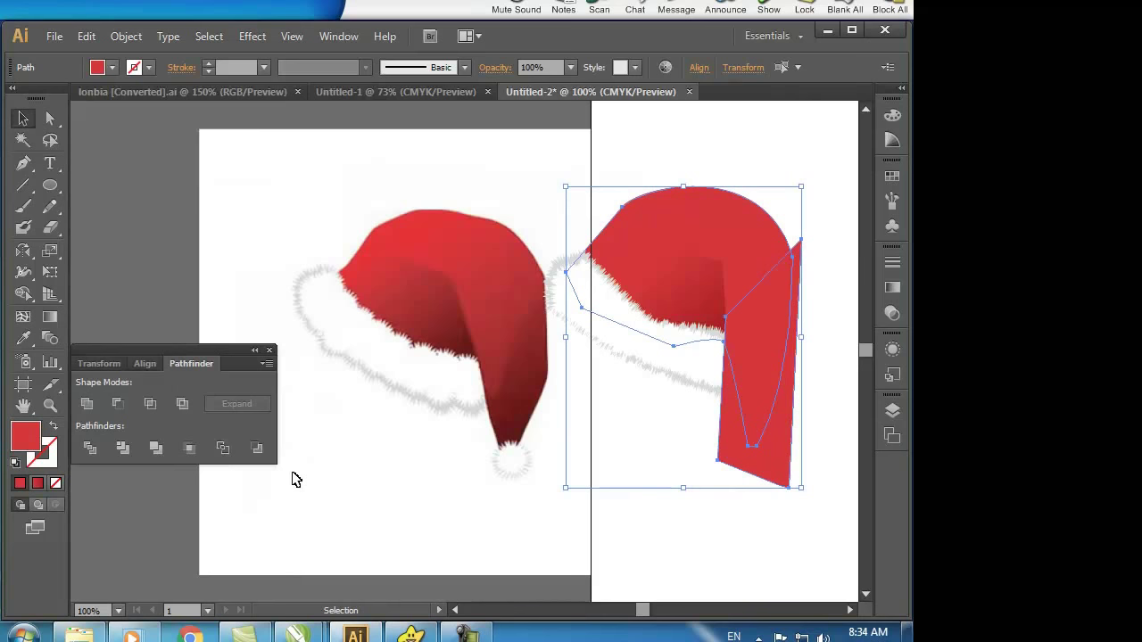
pyautogui.click(152, 404)
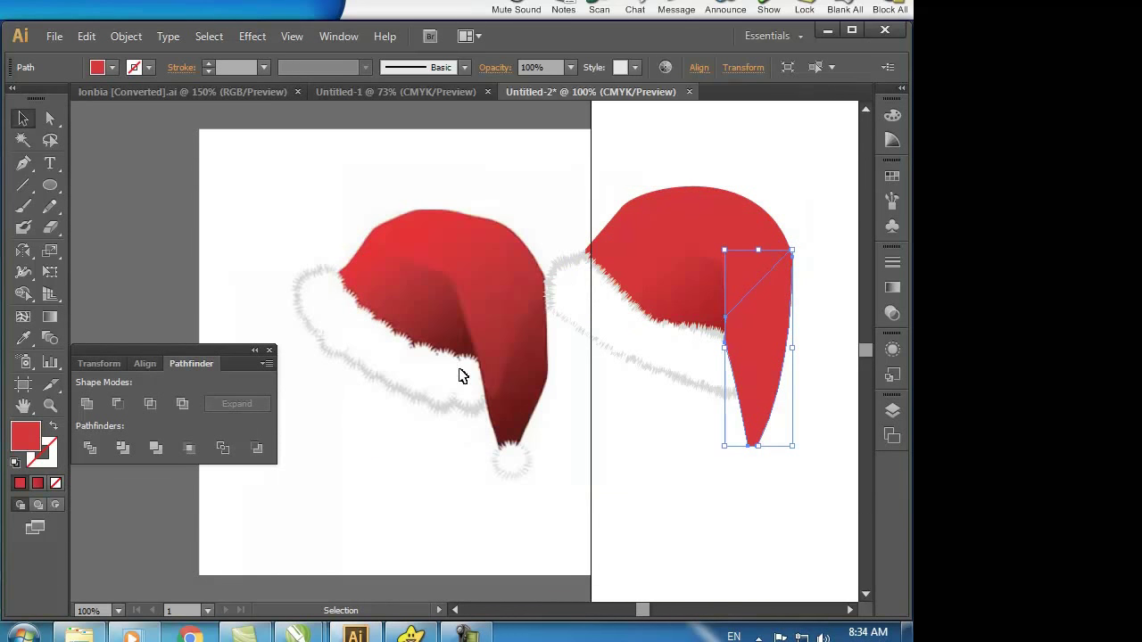
pyautogui.click(893, 116)
pyautogui.click(752, 144)
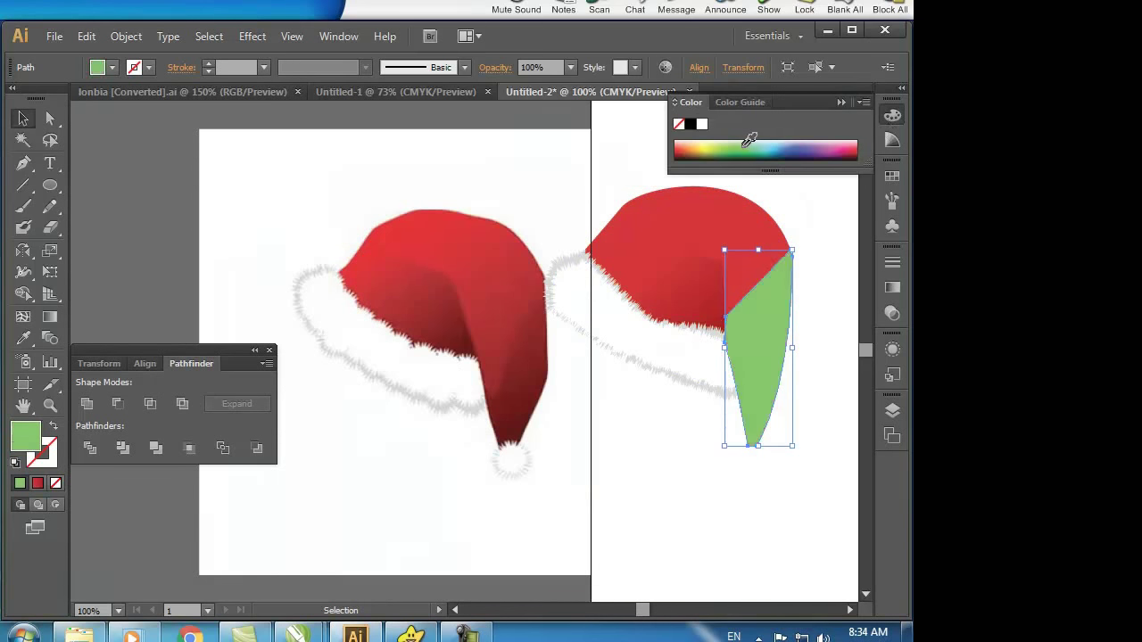
# Bring the green panel forward, move it aside, and bring the red hat piece to front
pyautogui.rightClick(728, 306)
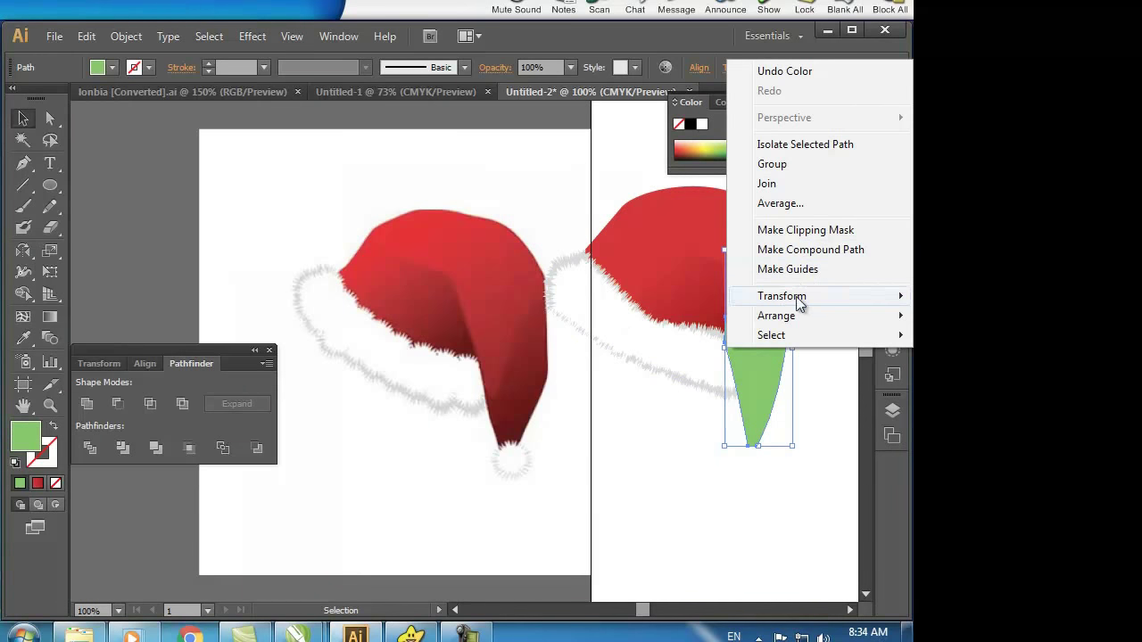
pyautogui.moveTo(777, 315)
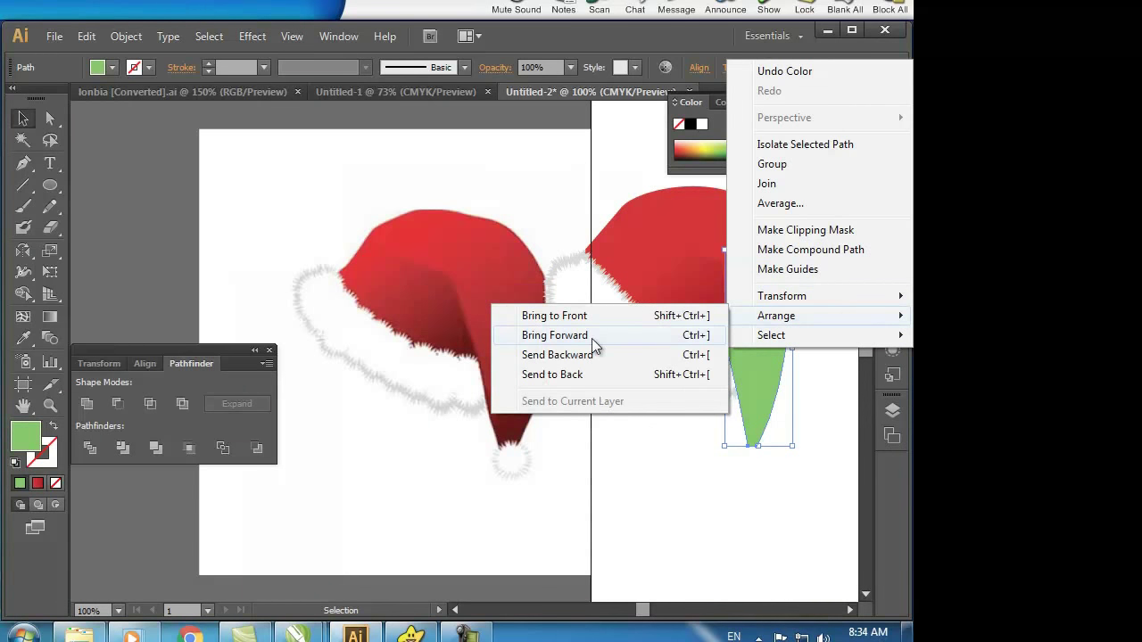
pyautogui.click(592, 336)
pyautogui.press('a')
pyautogui.press('v')
pyautogui.press('a')
pyautogui.press('v')
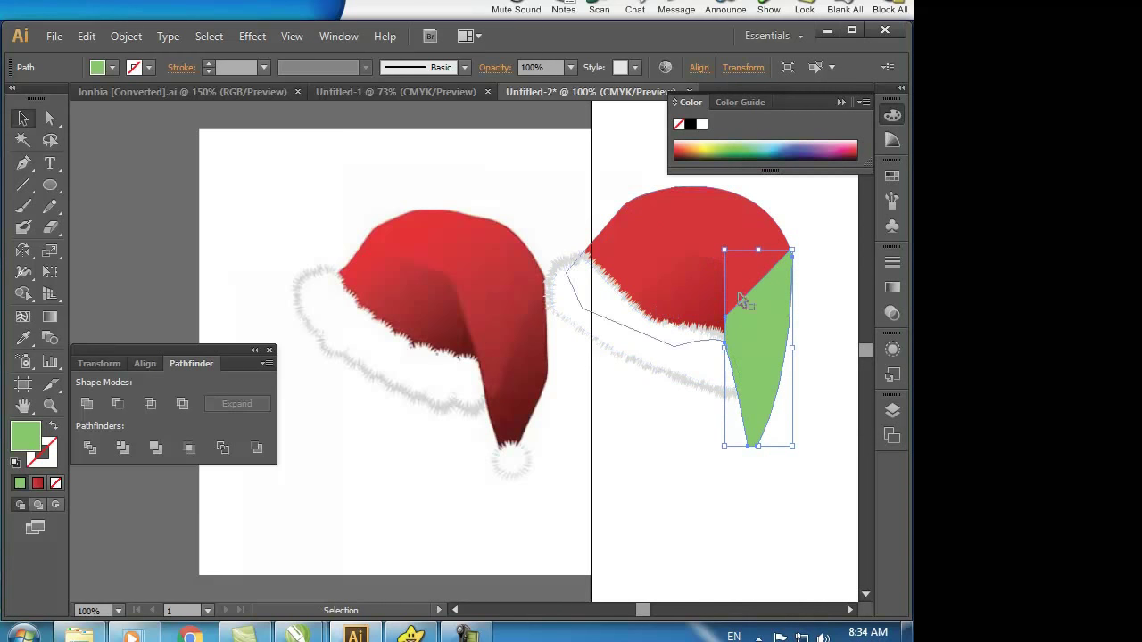
pyautogui.moveTo(756, 338); pyautogui.dragTo(712, 413)
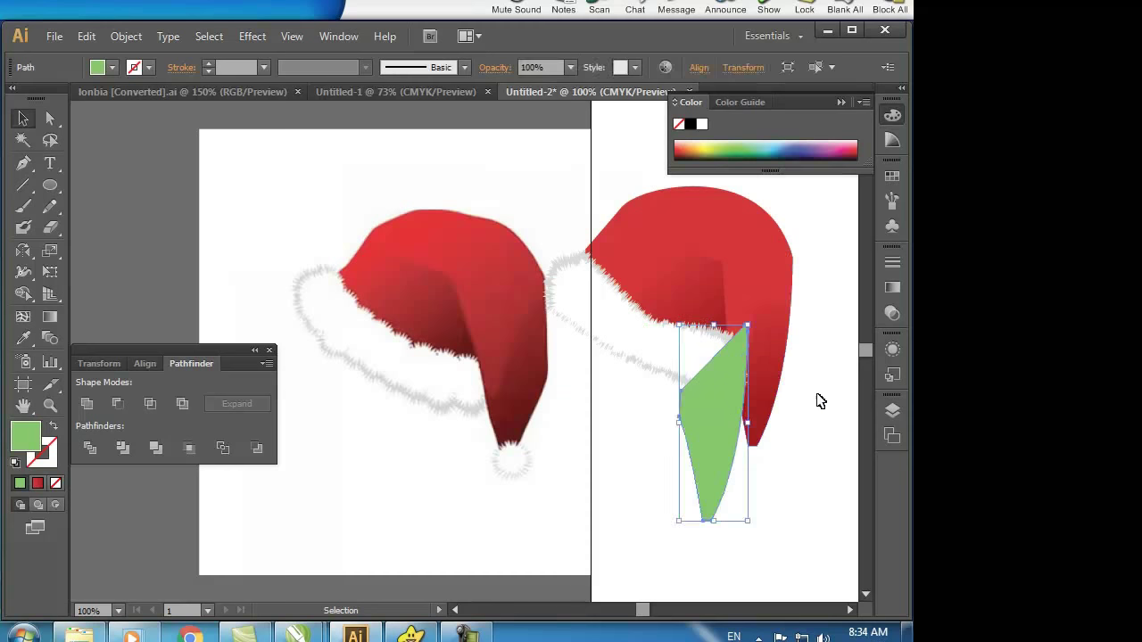
pyautogui.click(765, 382)
pyautogui.rightClick(767, 396)
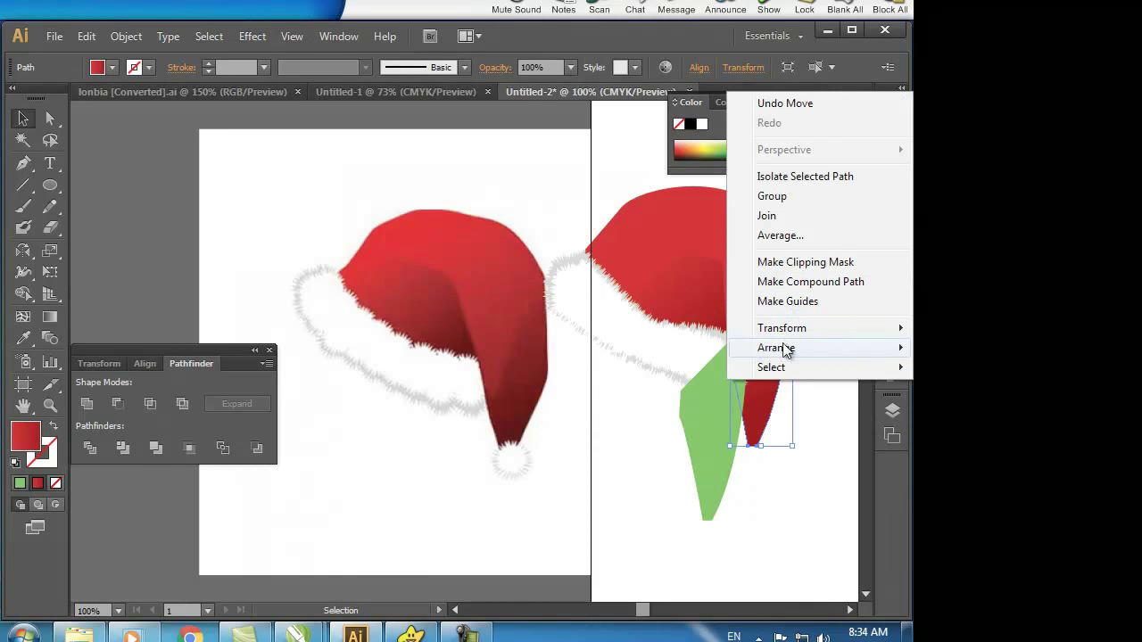
pyautogui.moveTo(776, 348)
pyautogui.click(628, 349)
# Give the panel the hat's sampled red and move it back along the hat's right edge
pyautogui.click(725, 466)
pyautogui.press('i')
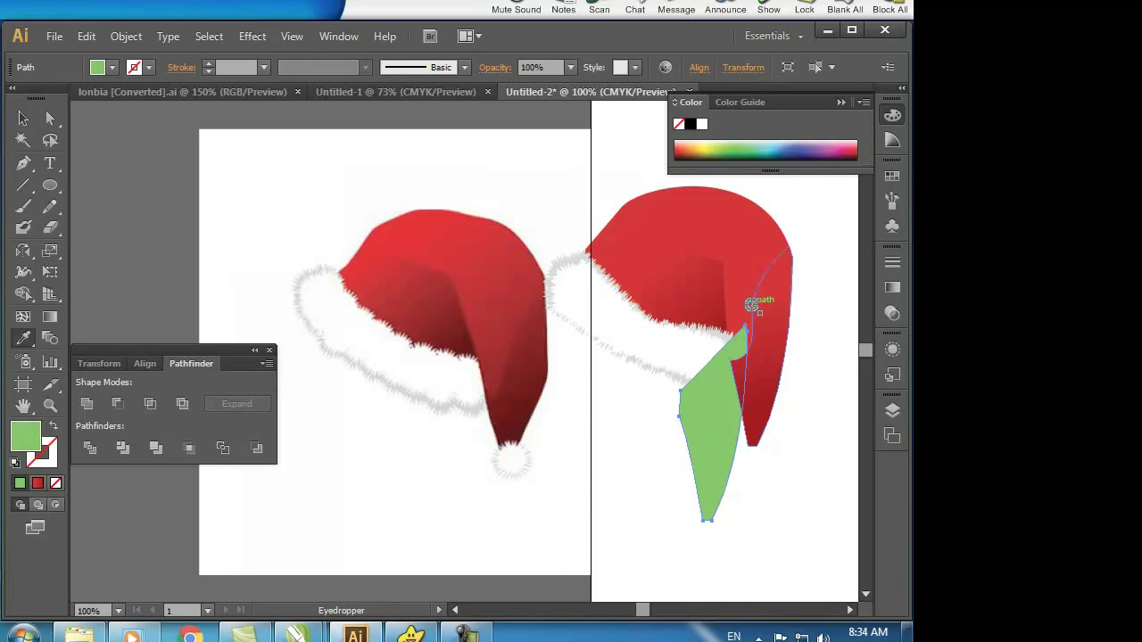
pyautogui.click(735, 318)
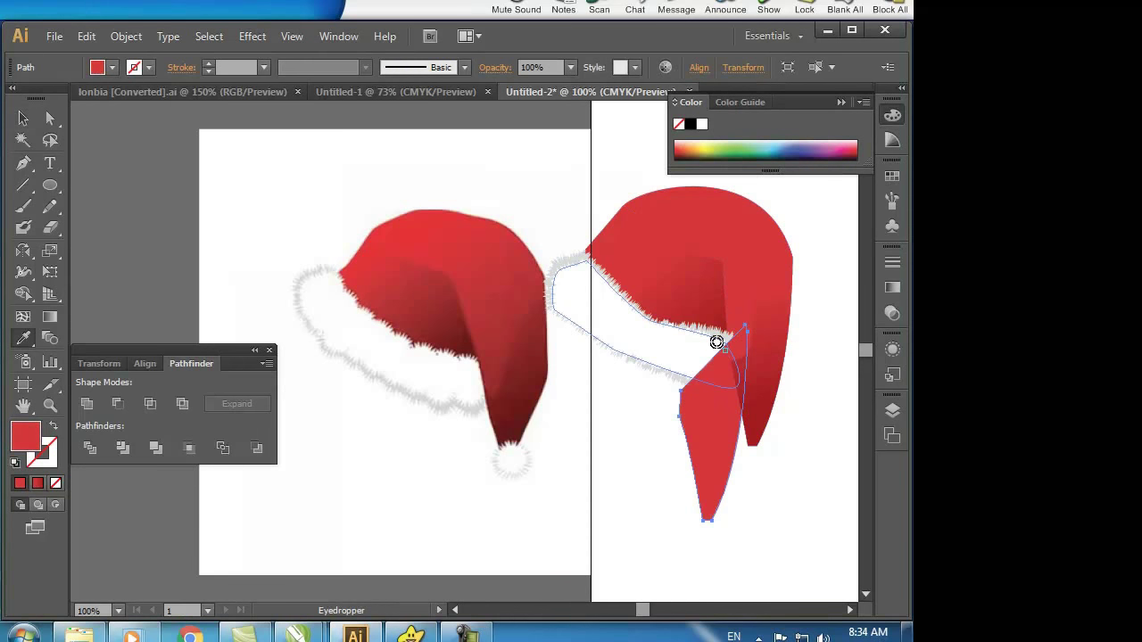
pyautogui.press('v')
pyautogui.moveTo(697, 458); pyautogui.dragTo(737, 380)
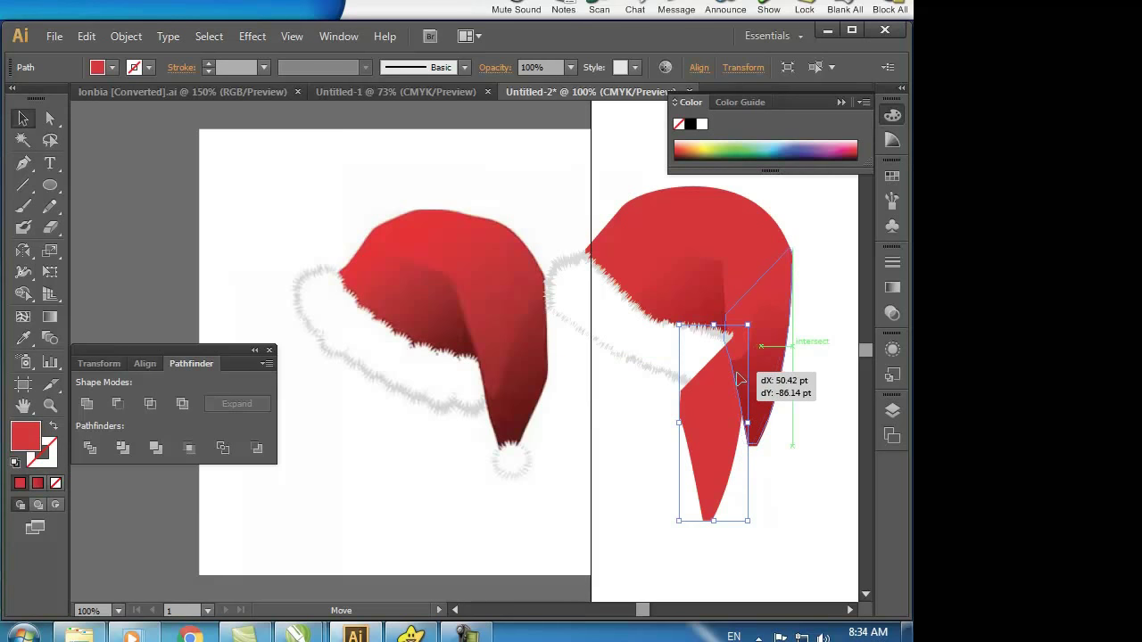
pyautogui.moveTo(737, 380); pyautogui.dragTo(741, 378)
pyautogui.click(770, 508)
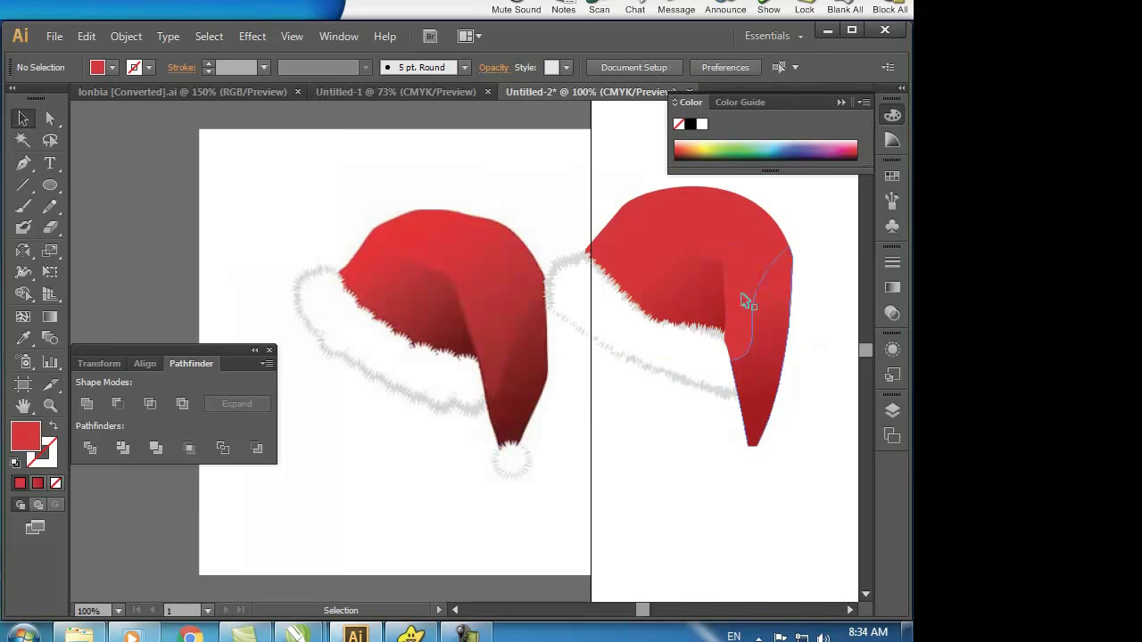